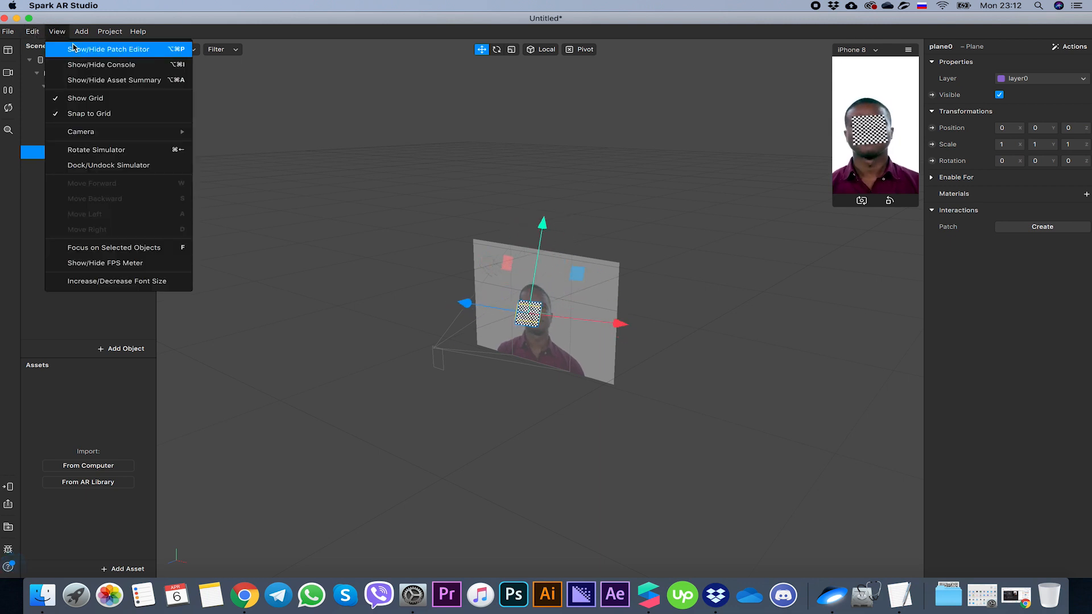
Show the Patch Editor, enlarge it, and add a Loop Animation patch
left_click(105, 50)
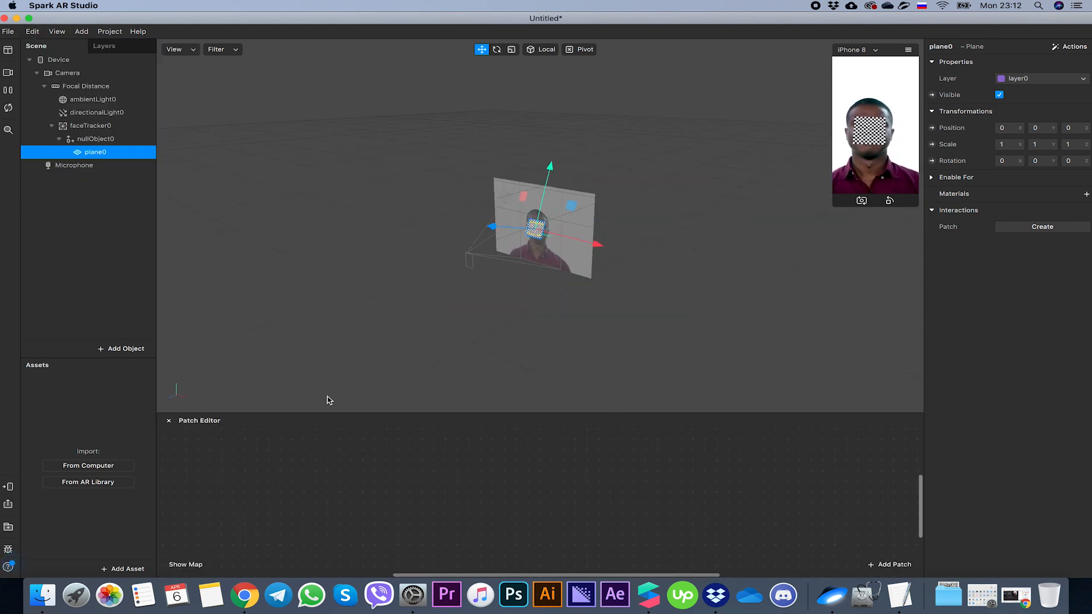
left_click_drag(324, 412, 322, 281)
right_click(278, 368)
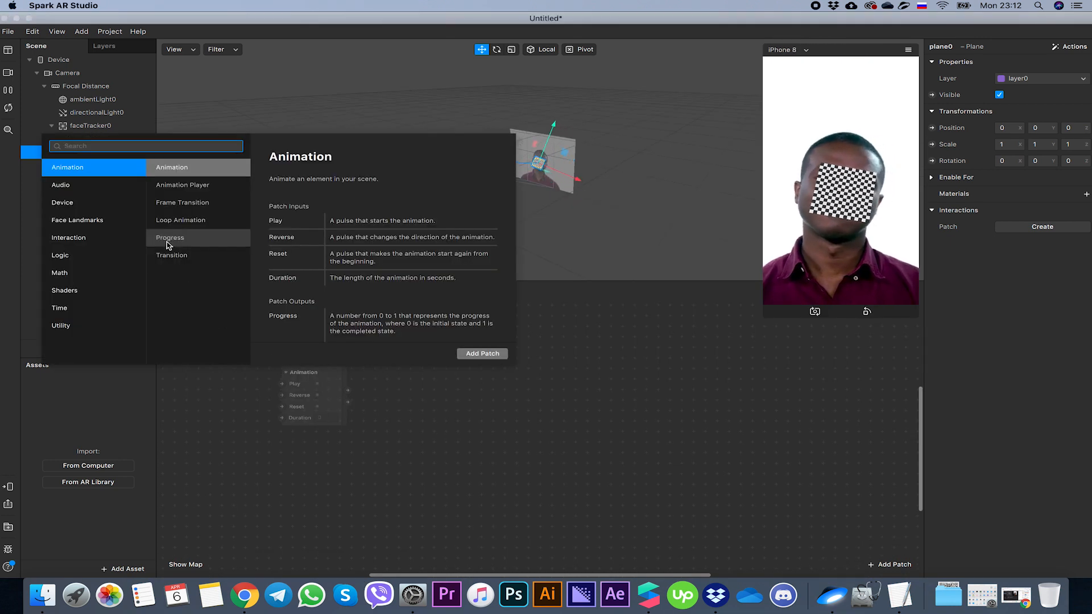
type("loop")
key("Return")
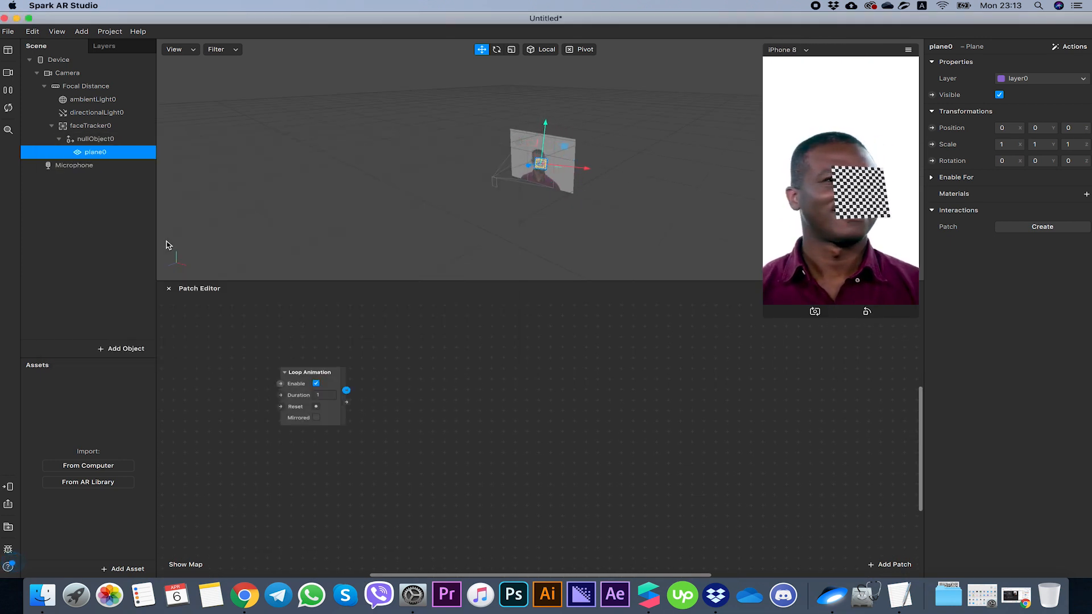
Add a Transition patch beside the Loop Animation patch and feed the loop's progress into the transition's Progress input
right_click(404, 381)
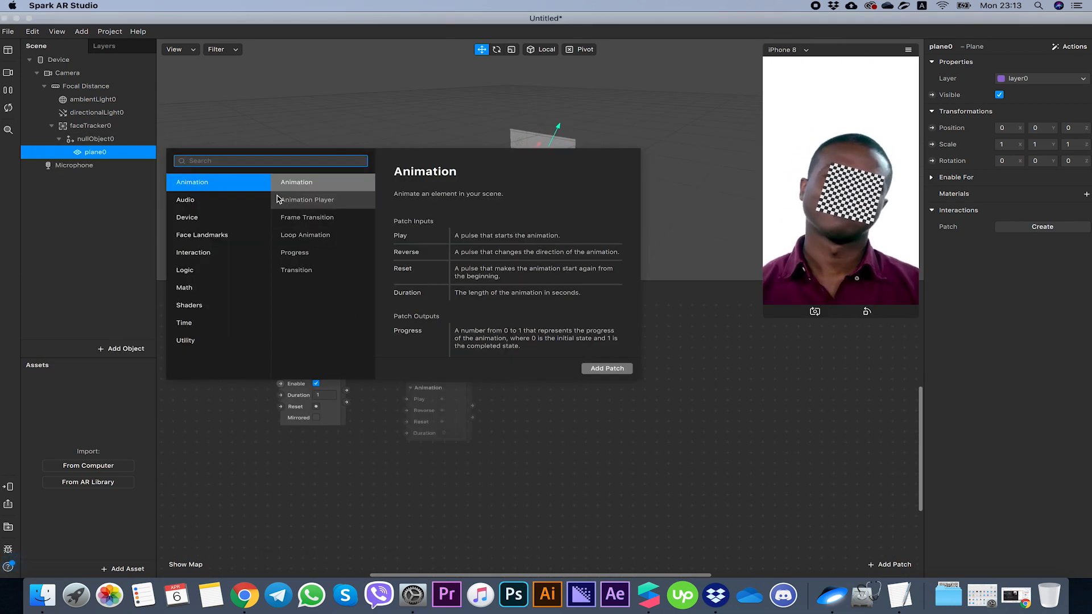
type("transi")
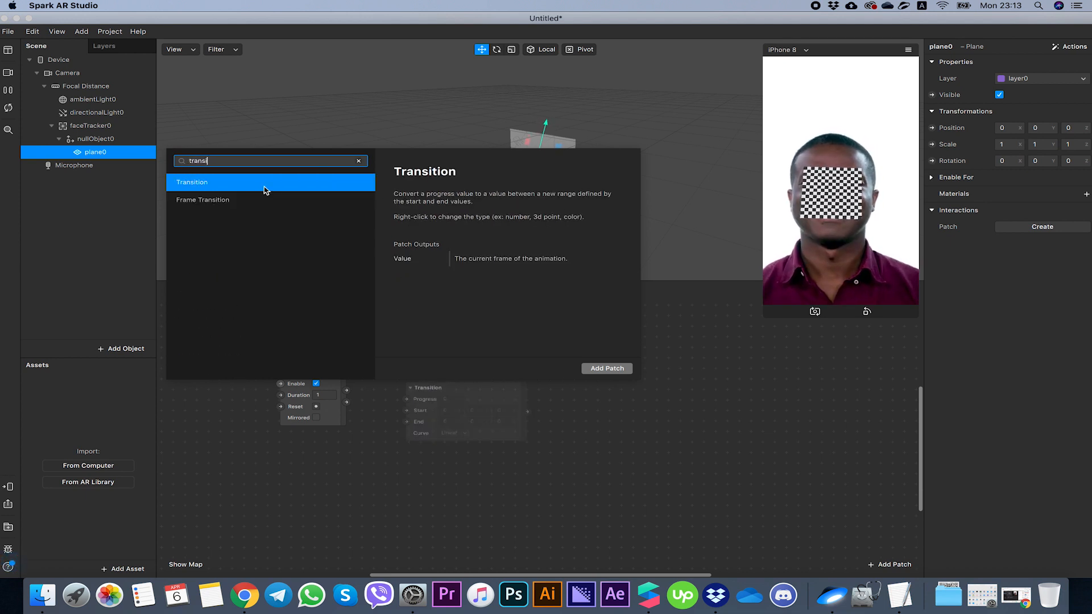
key("Return")
left_click_drag(445, 392, 413, 369)
left_click_drag(346, 390, 374, 375)
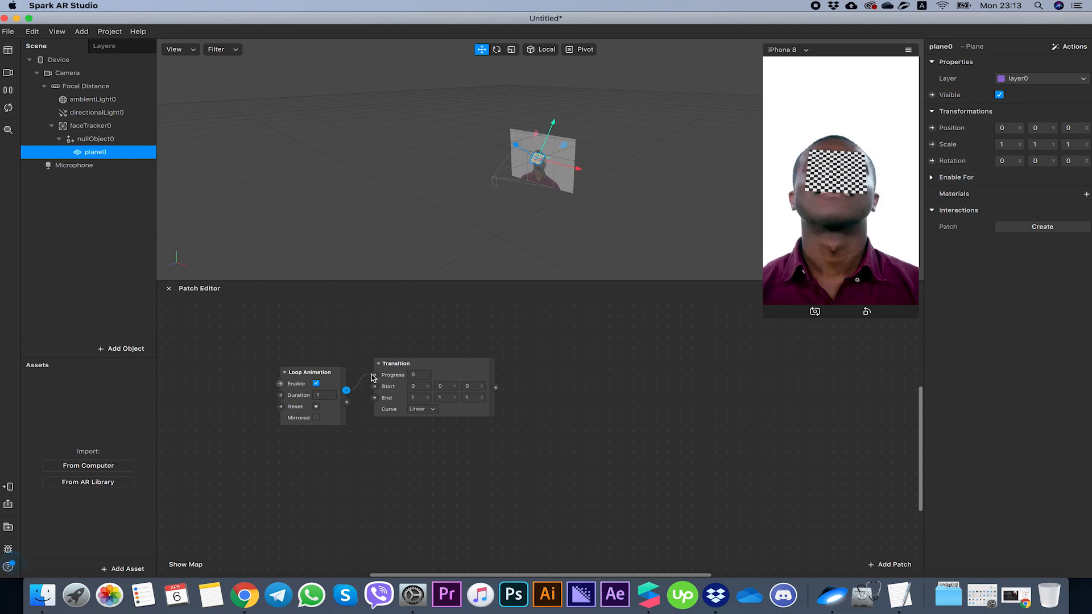
Create a 3D Rotation patch for nullObject0 and connect the Transition output to it
left_click(95, 140)
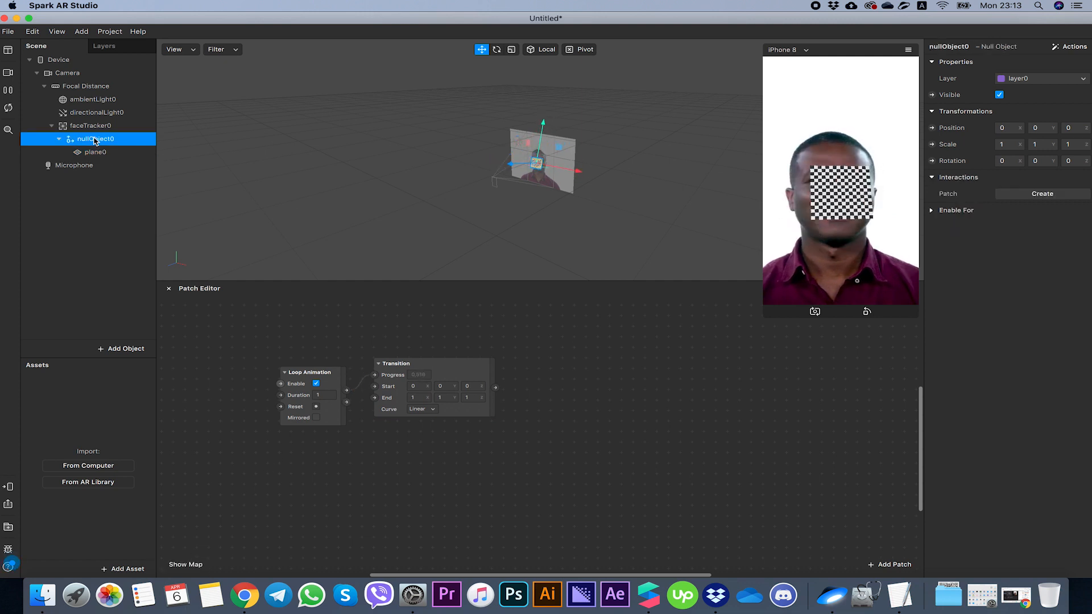
left_click(932, 161)
left_click_drag(606, 446, 591, 365)
left_click_drag(495, 387, 528, 375)
Set the Transition patch's End values to 0, 360 and 0 for X, Y and Z
left_click(416, 400)
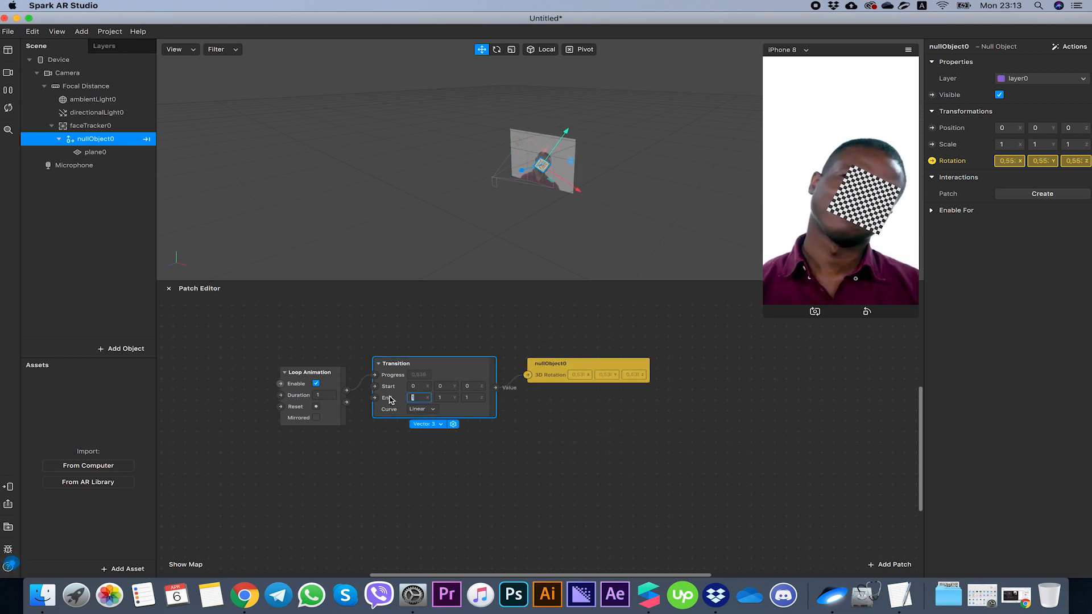
type("0")
left_click_drag(477, 399, 386, 400)
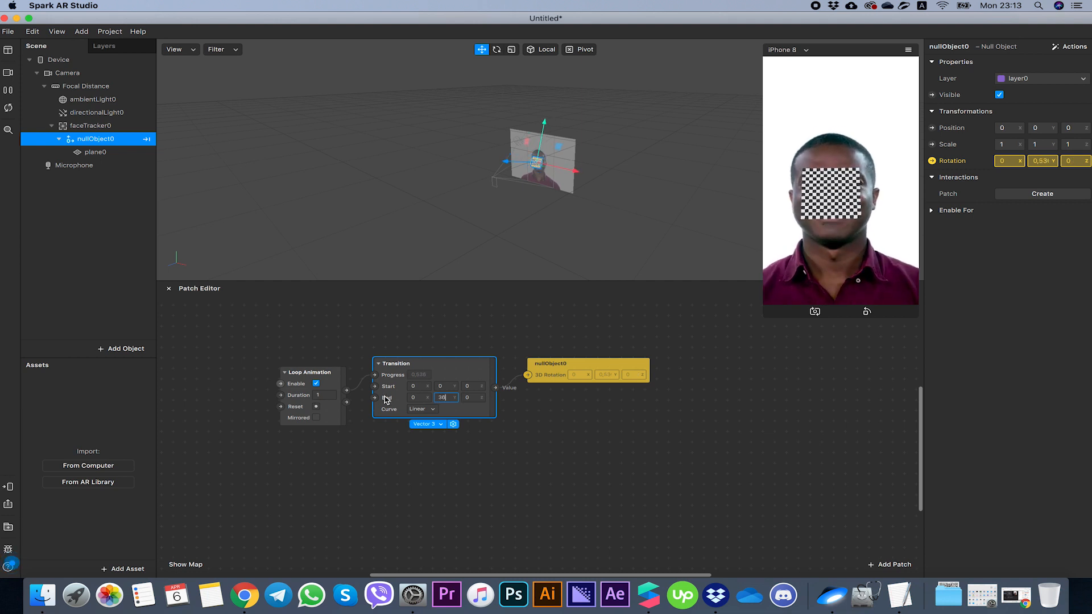
left_click(467, 375)
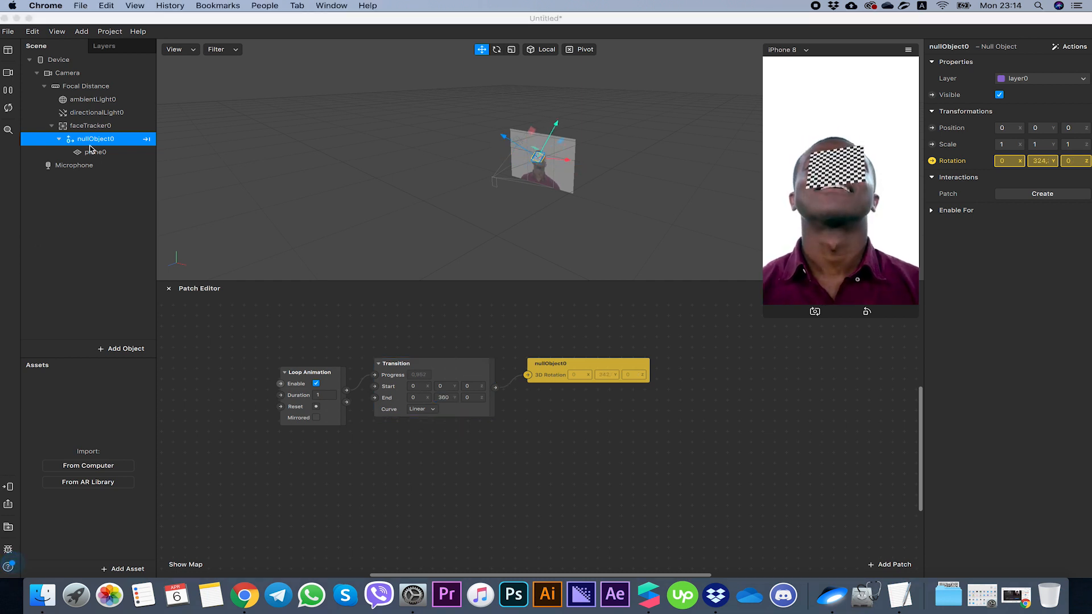
Set plane0's Z position to 0.1 and the Loop Animation duration to 5
left_click(120, 153)
left_click(1075, 126)
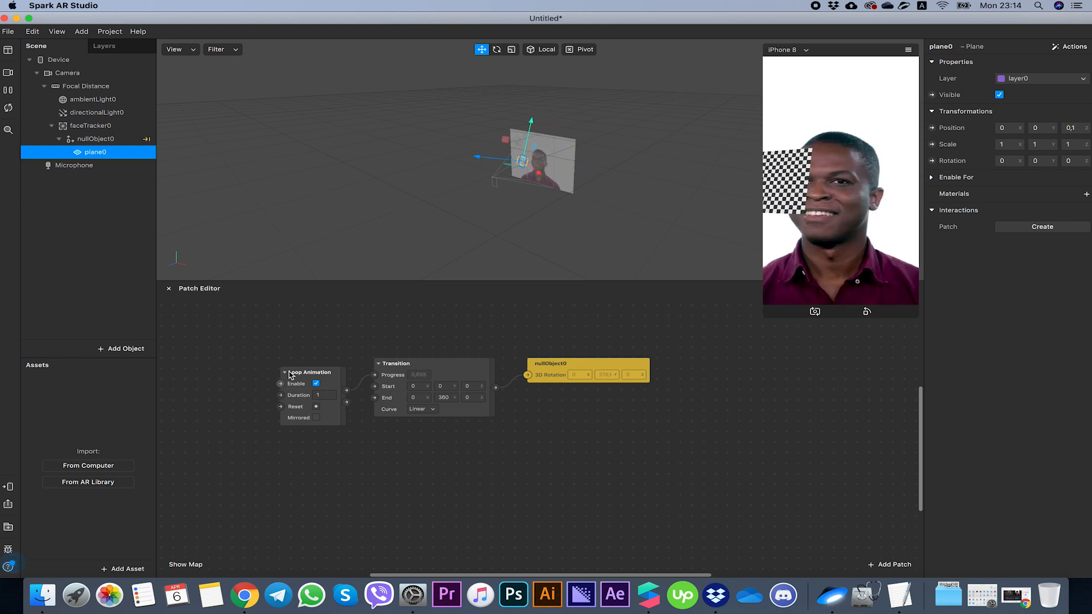
left_click(327, 397)
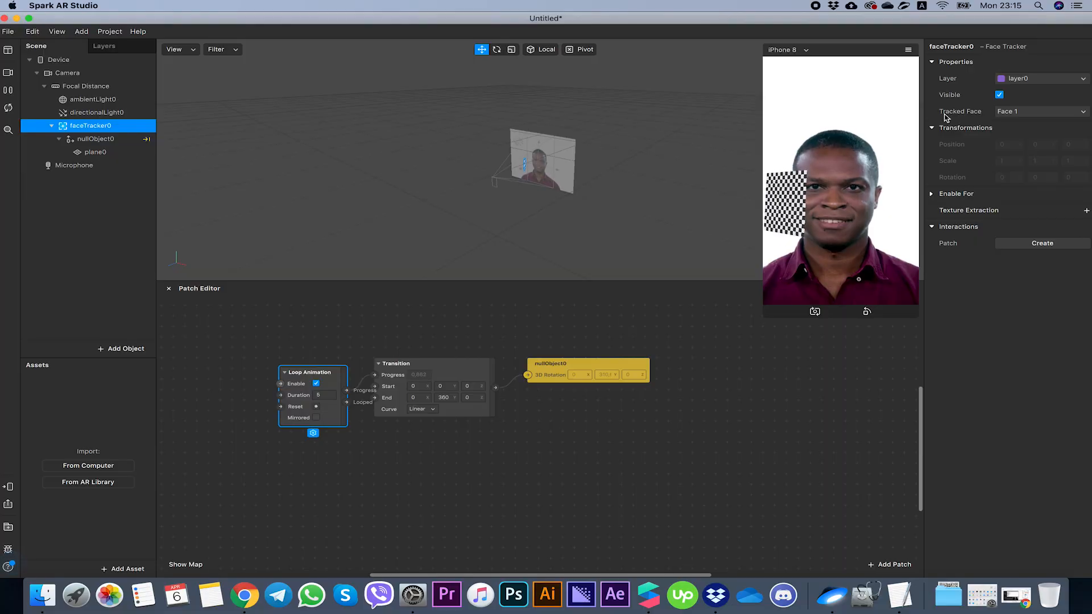
Go to the face assets documentation page in Chrome and download the Face Reference Assets
left_click(102, 32)
mouse_move(138, 32)
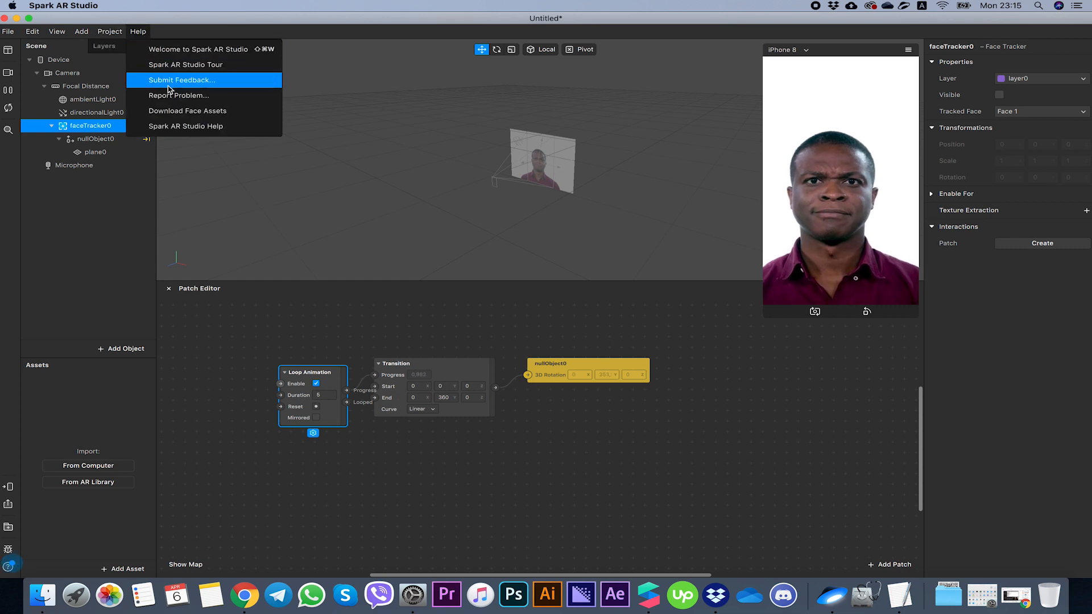
left_click(190, 117)
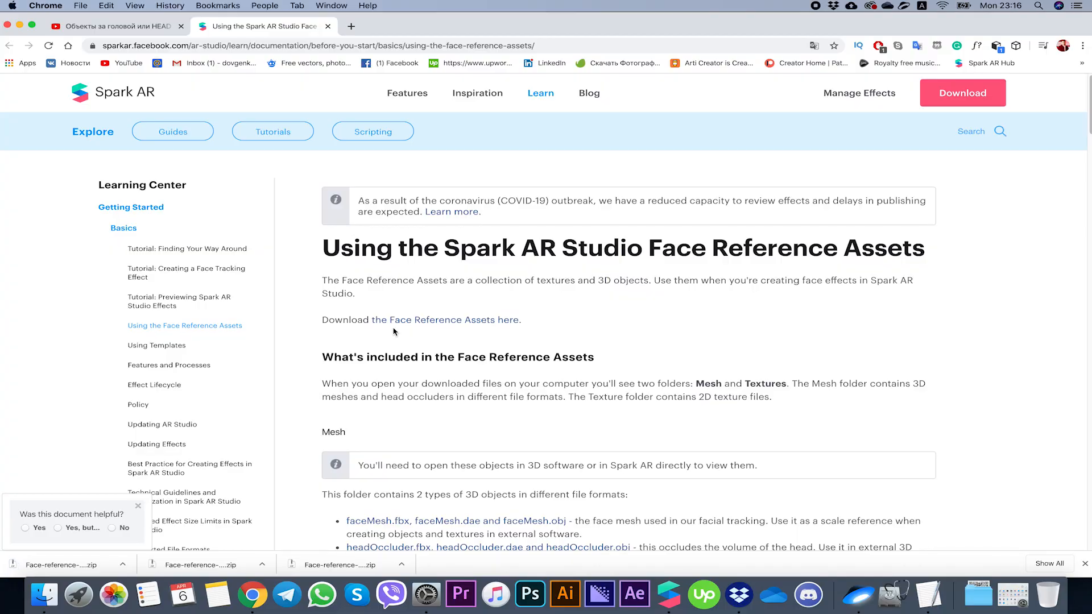
left_click(401, 323)
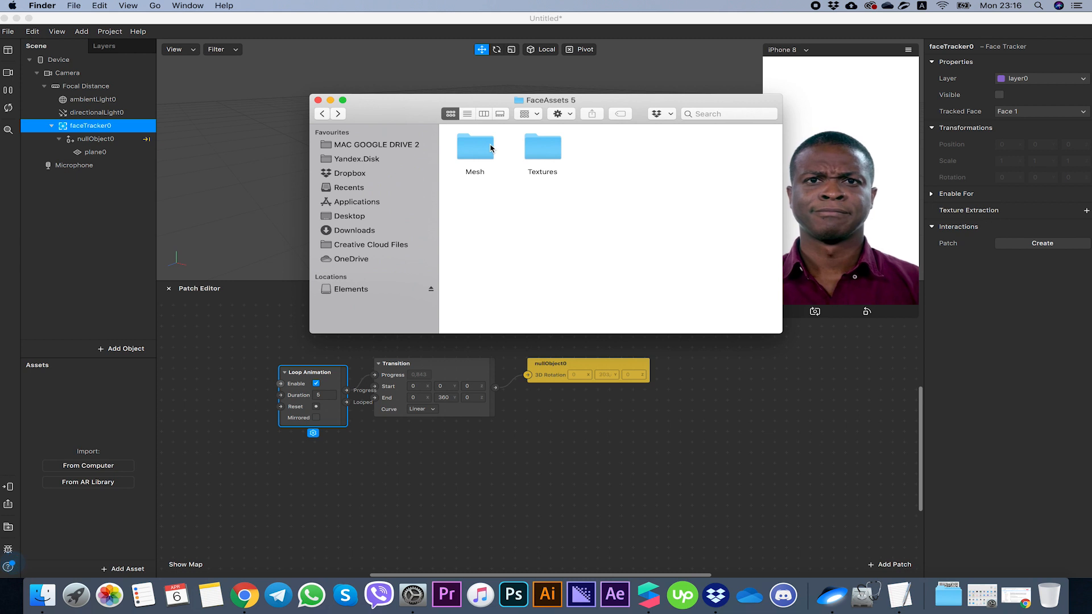
Import headOccluder.obj from the Mesh folder of the downloaded face assets into the project's assets
double_click(490, 149)
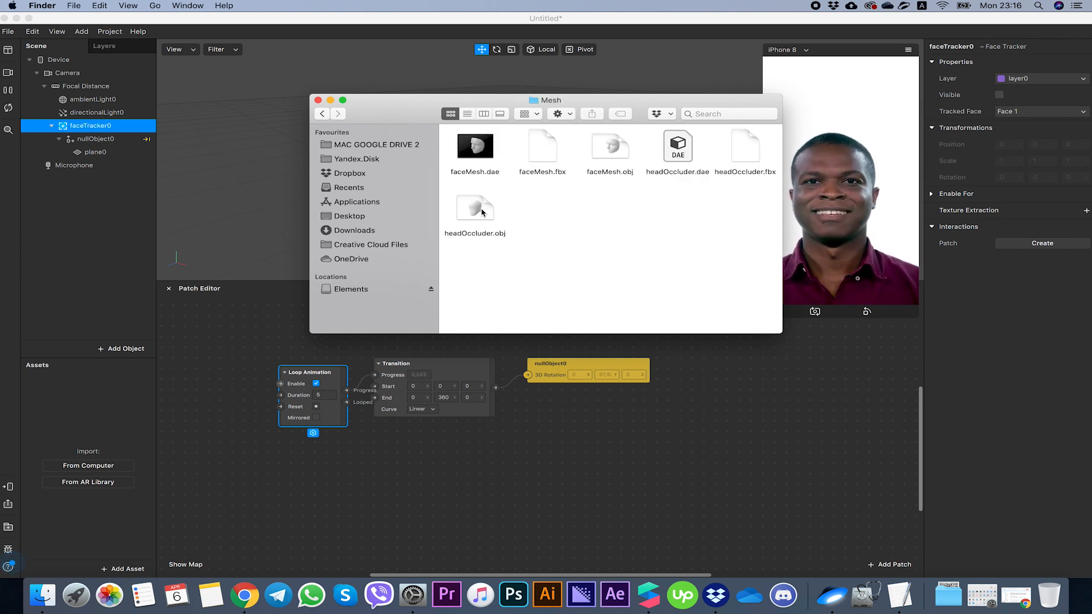
left_click_drag(493, 216, 98, 388)
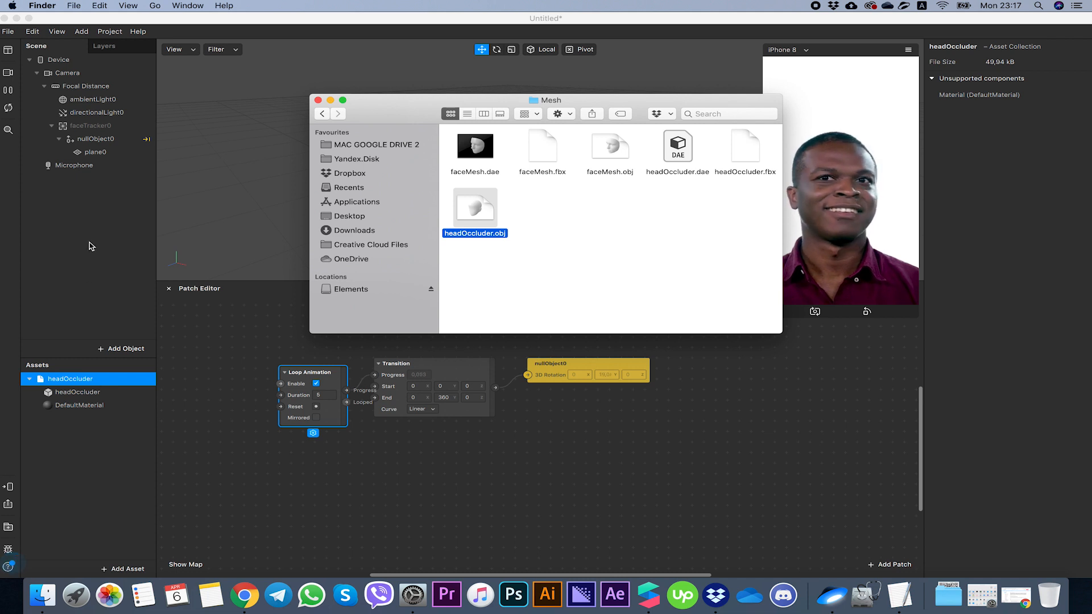
left_click(136, 351)
Add a second face tracker to the scene and place a face mesh under it
left_click(122, 349)
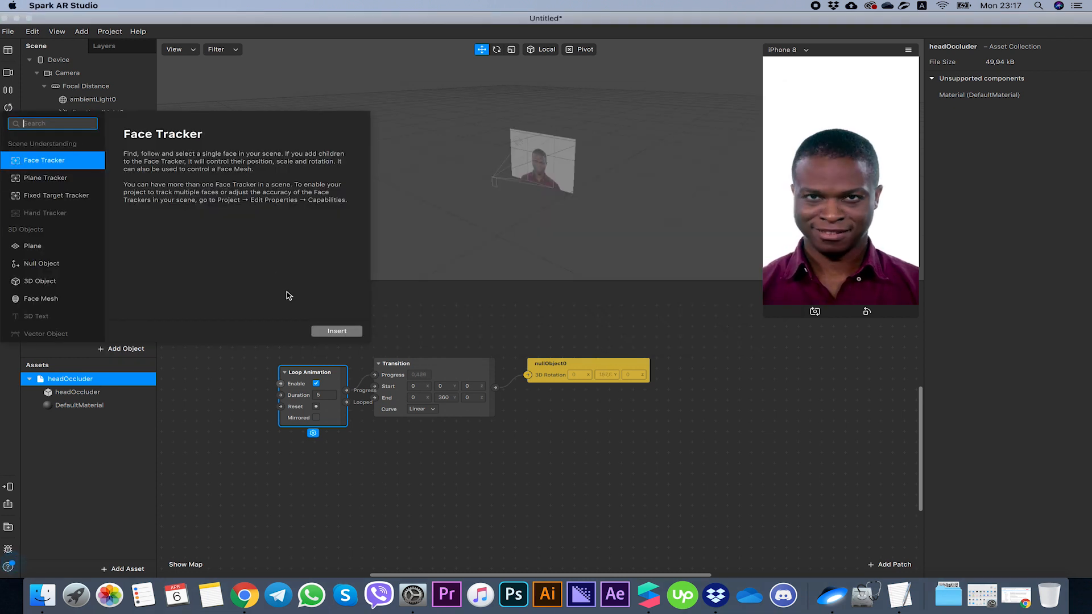
left_click(333, 331)
right_click(80, 166)
mouse_move(96, 172)
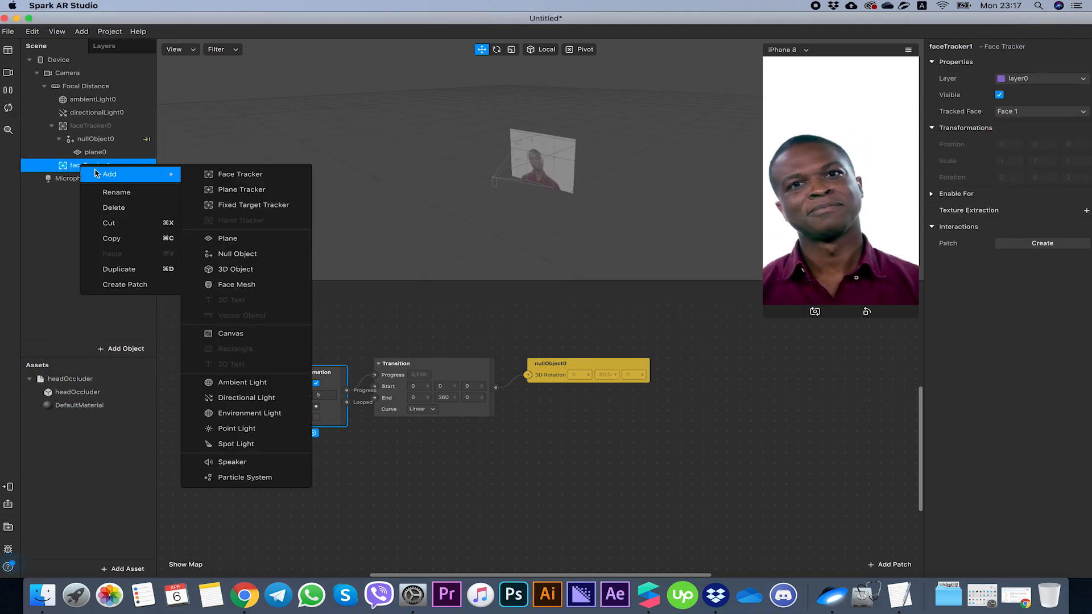
left_click(260, 287)
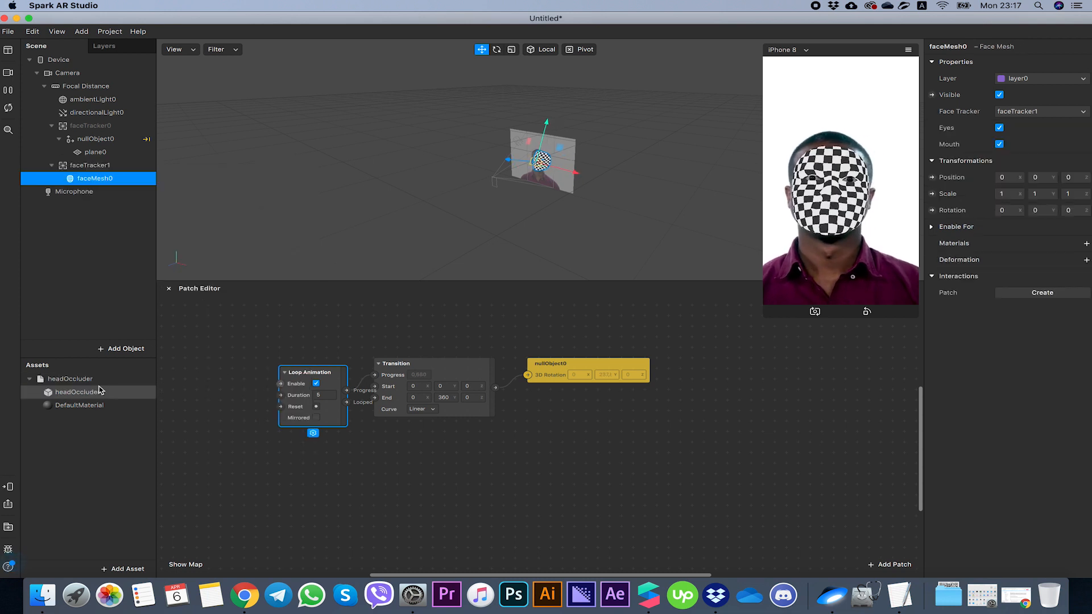
Place the headOccluder asset under faceTracker1 and set its scale to 0.3 on all three axes
left_click_drag(71, 379, 111, 171)
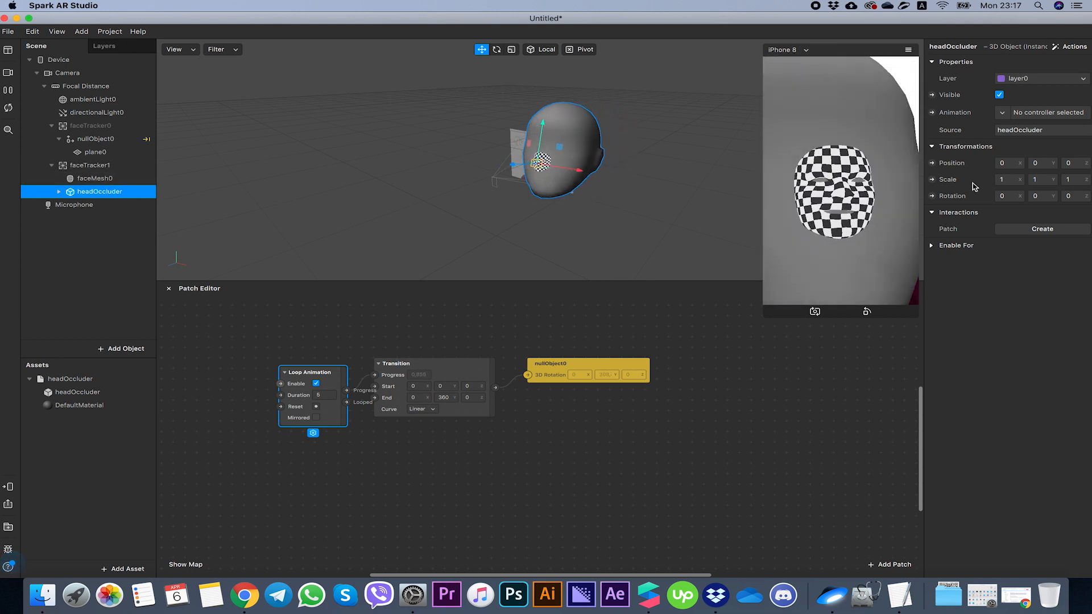
left_click(1006, 180)
type("0.3")
key("Tab")
type("0.3")
key("Tab")
type("0.3")
key("Return")
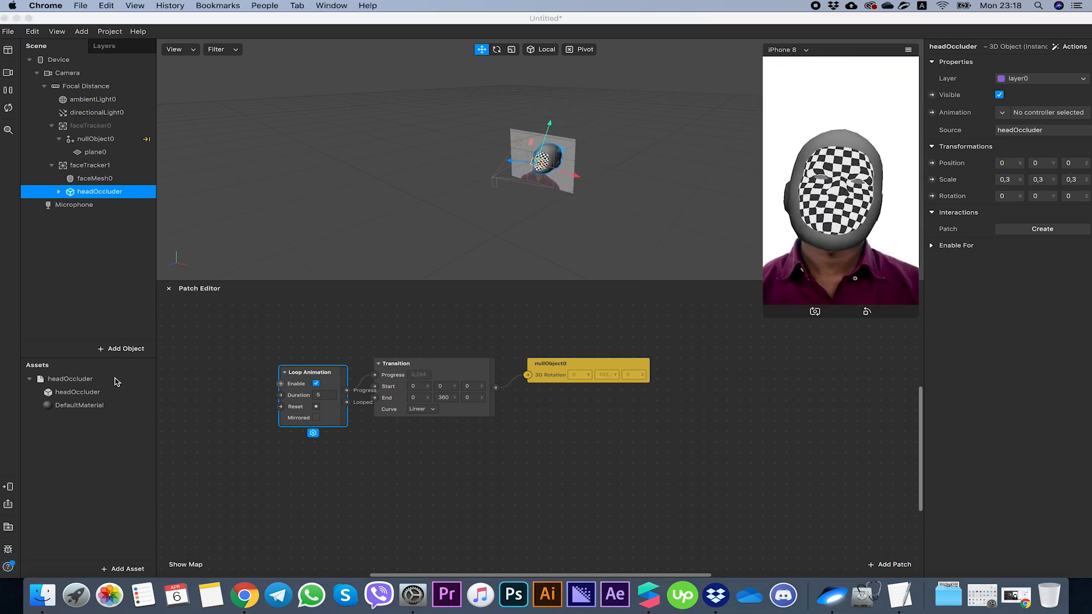
Delete the headOccluder asset's DefaultMaterial
left_click(89, 406)
left_click(30, 379)
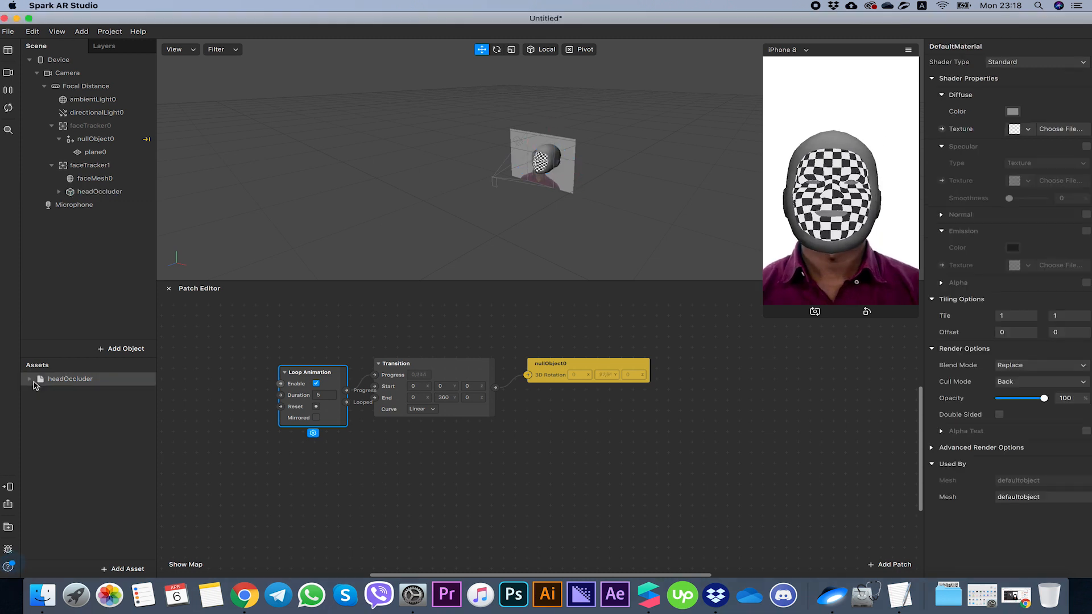
left_click(30, 380)
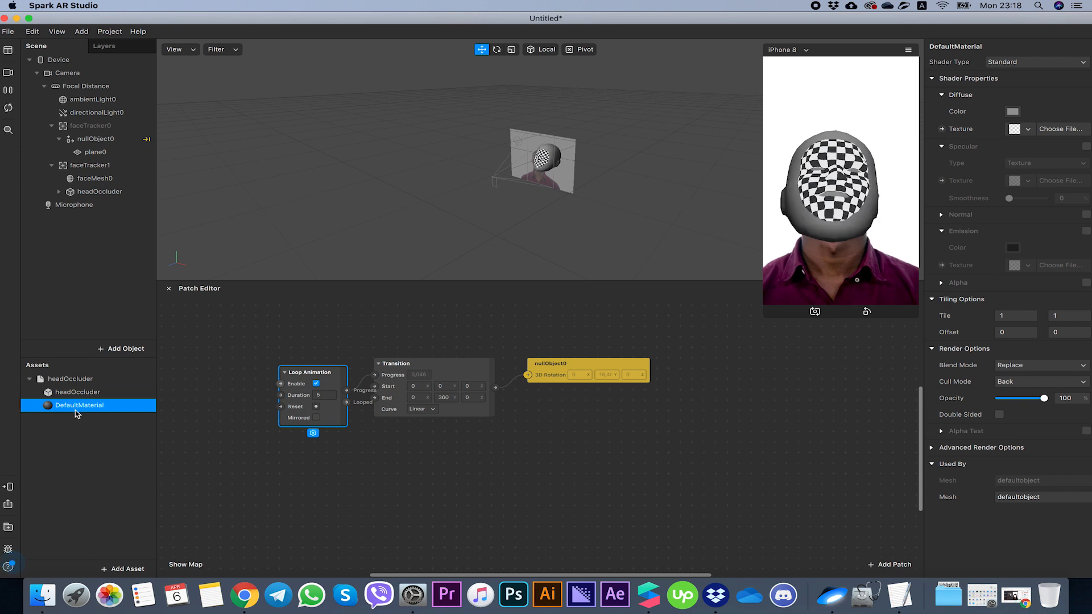
key("Delete")
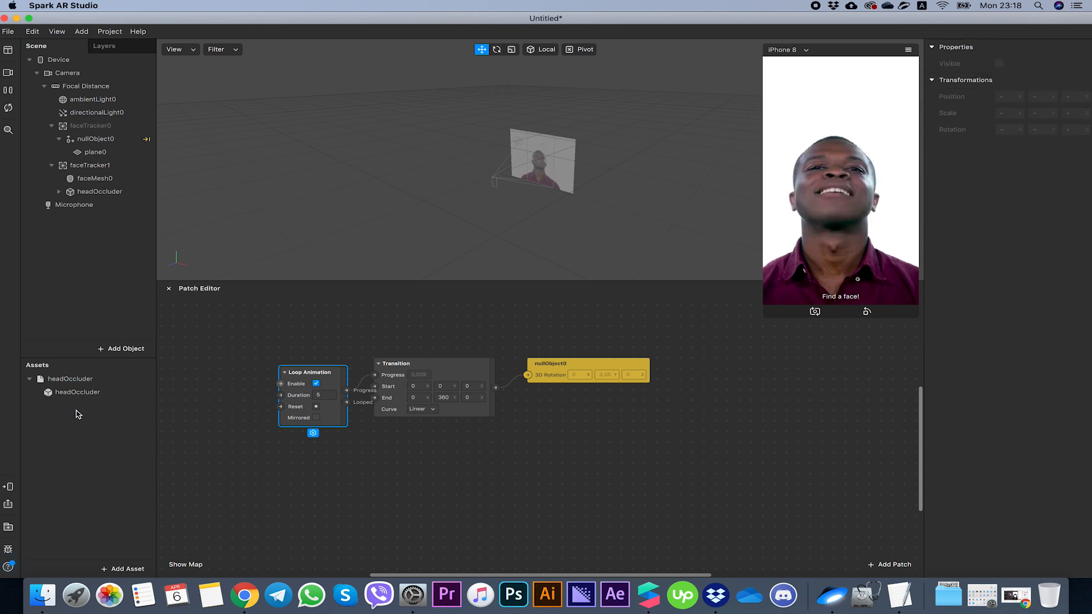
Create a new material named 1 and set its shader type to Flat
left_click(126, 568)
left_click(172, 461)
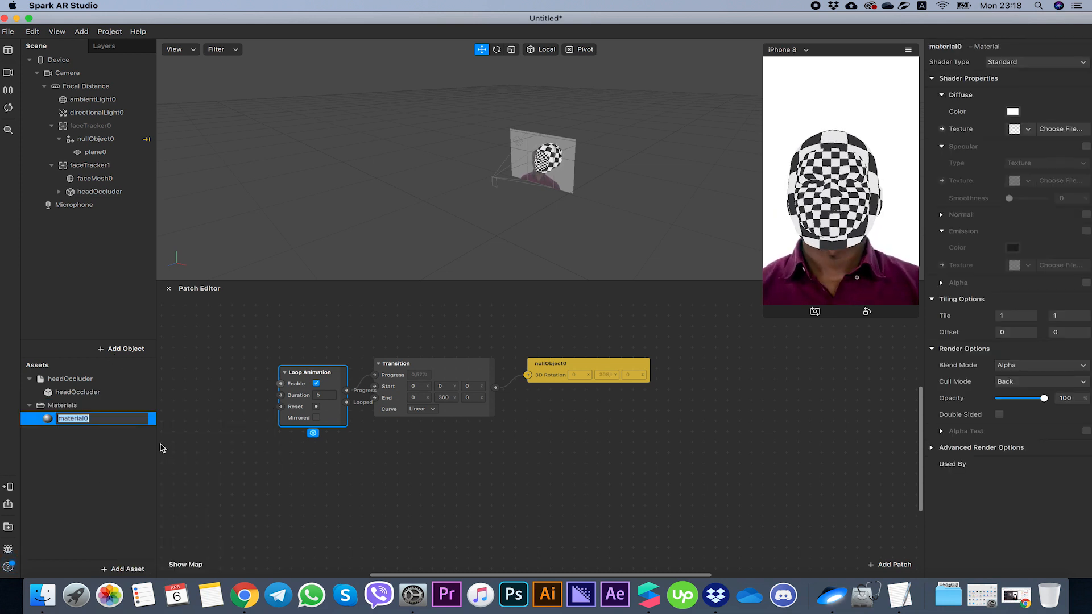
type("1")
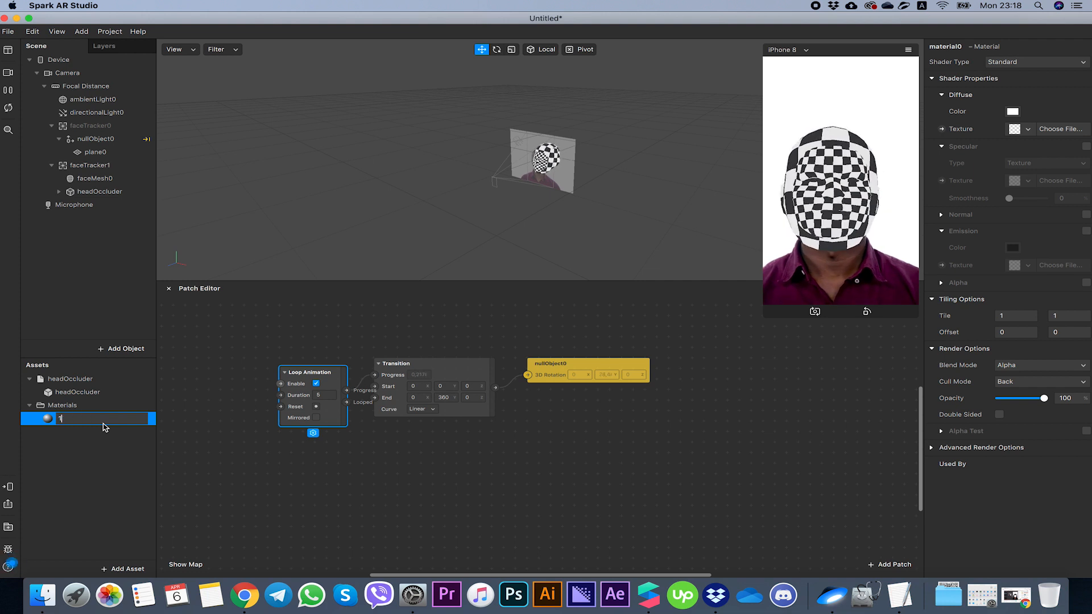
left_click(109, 437)
left_click(76, 417)
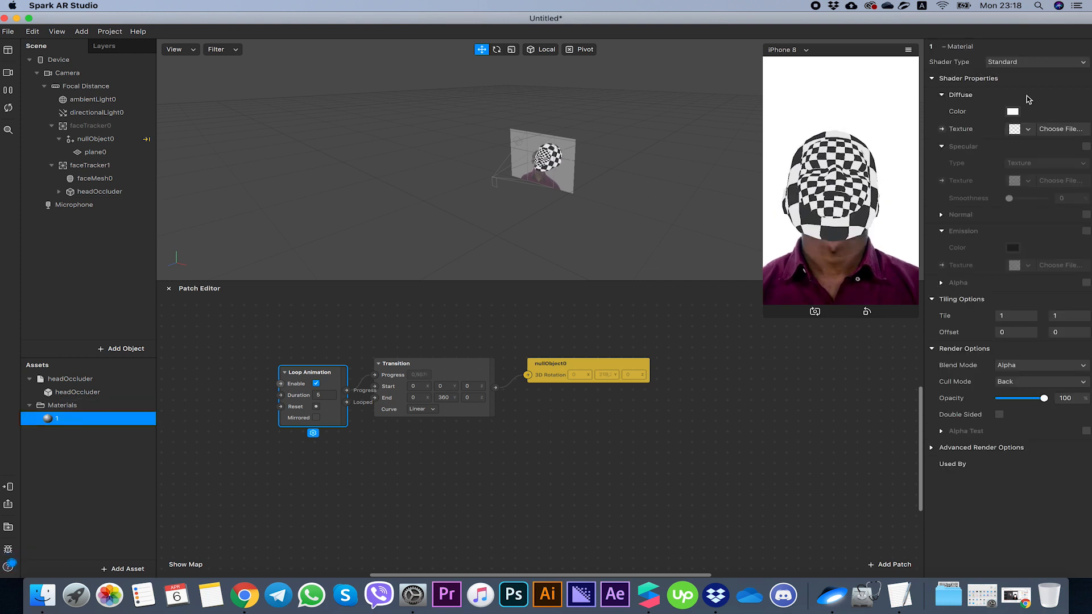
left_click(1019, 63)
left_click(1016, 77)
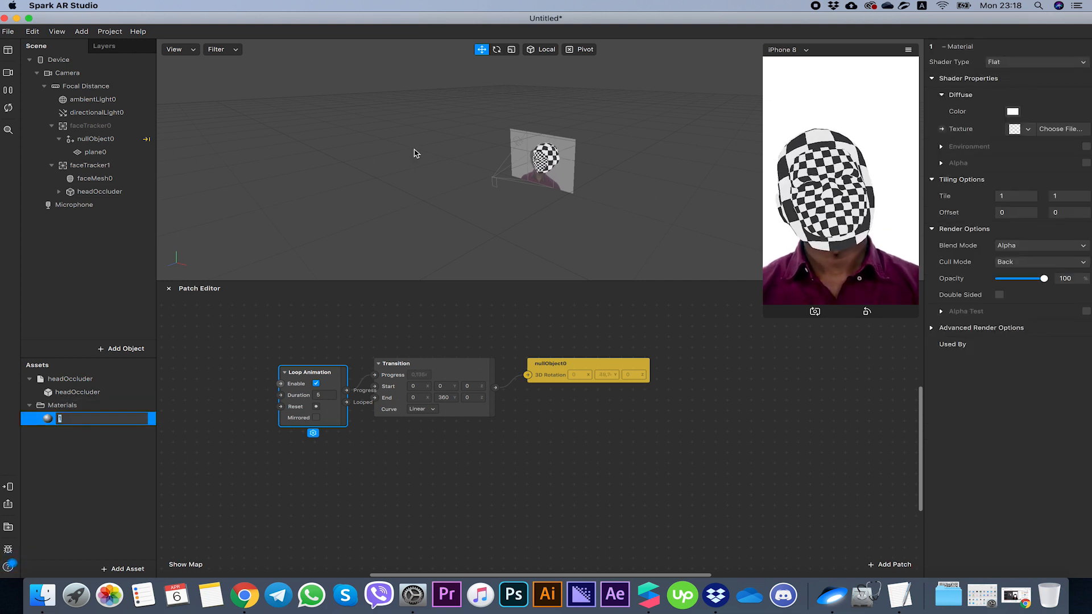
Assign material 1 to faceMesh0
left_click(108, 179)
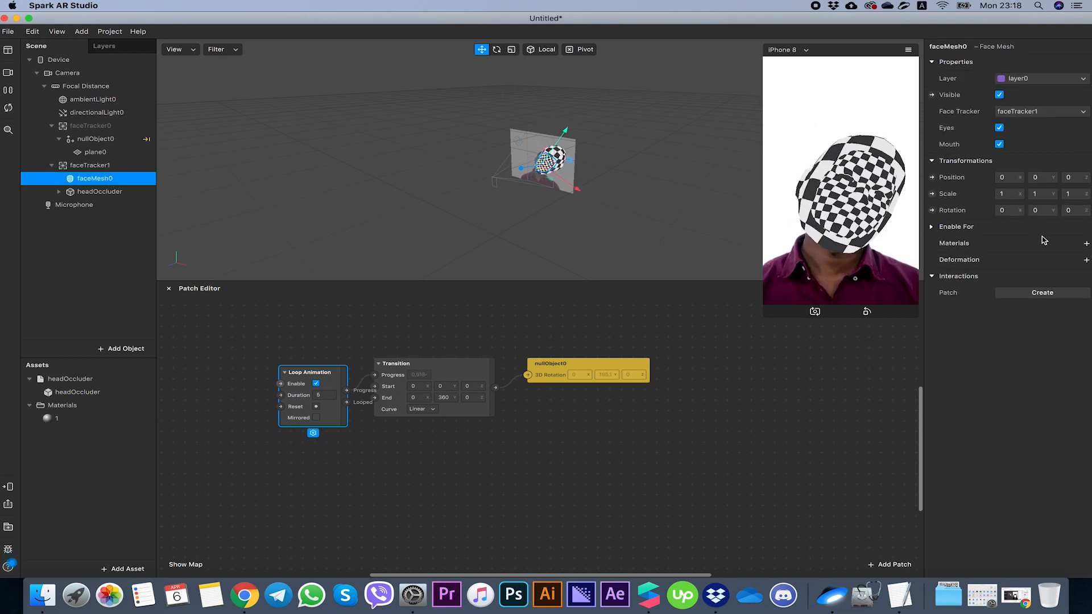
left_click(1087, 243)
left_click(1037, 265)
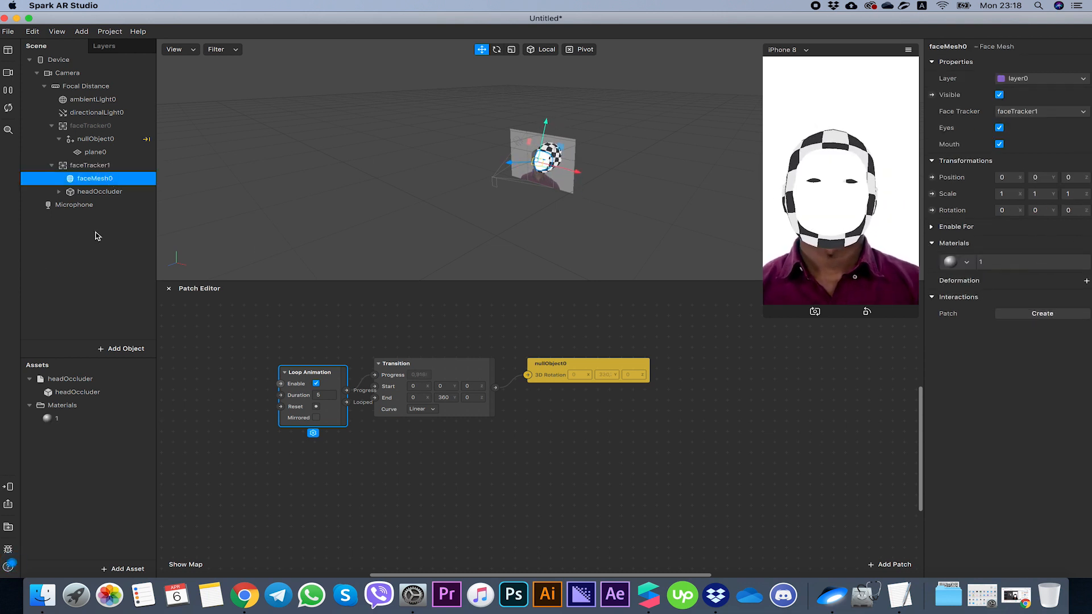
Assign material 1 to the defaultobject mesh inside headOccluder
left_click(98, 191)
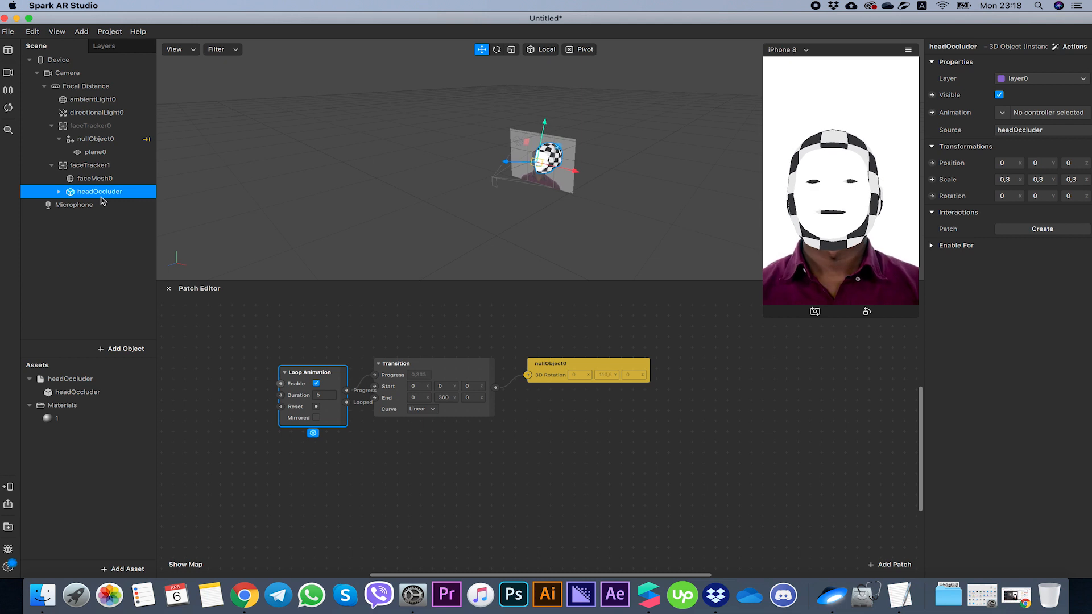
left_click(59, 192)
left_click(80, 209)
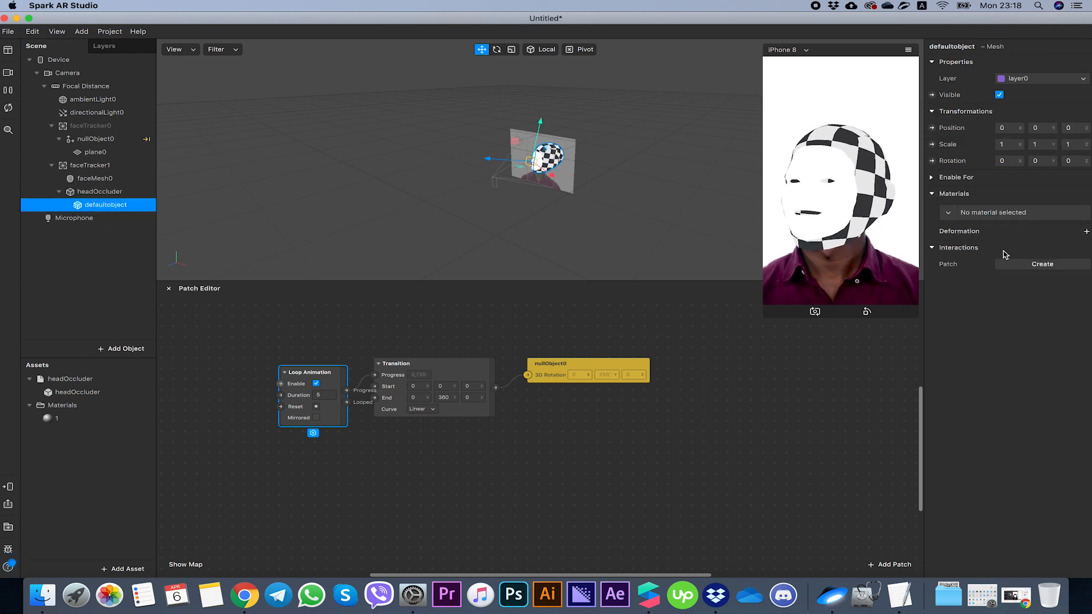
left_click(958, 215)
left_click(972, 236)
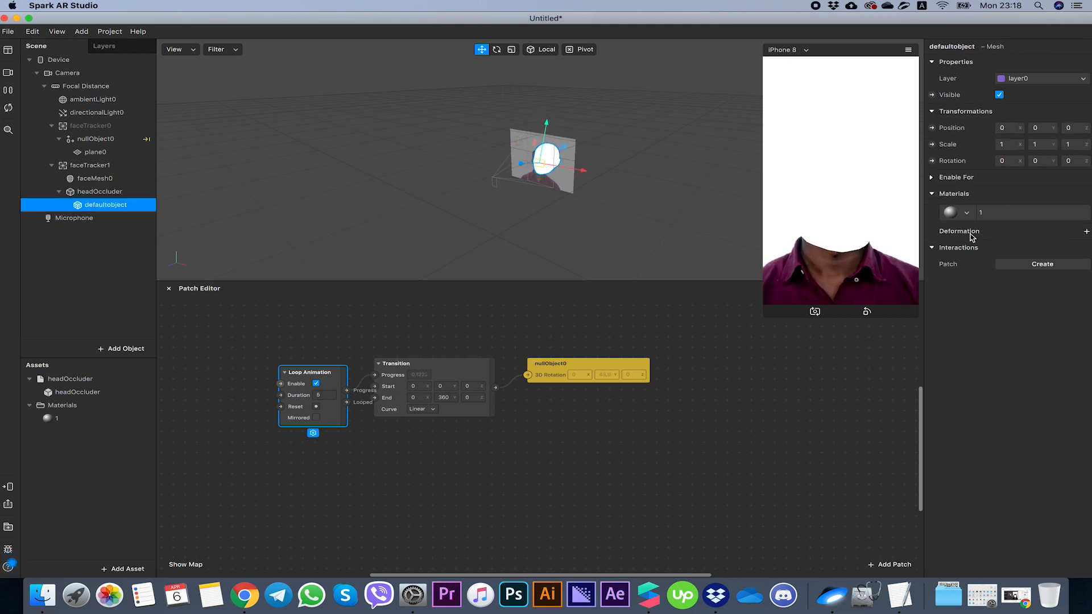
scroll(548, 185, "up", 10)
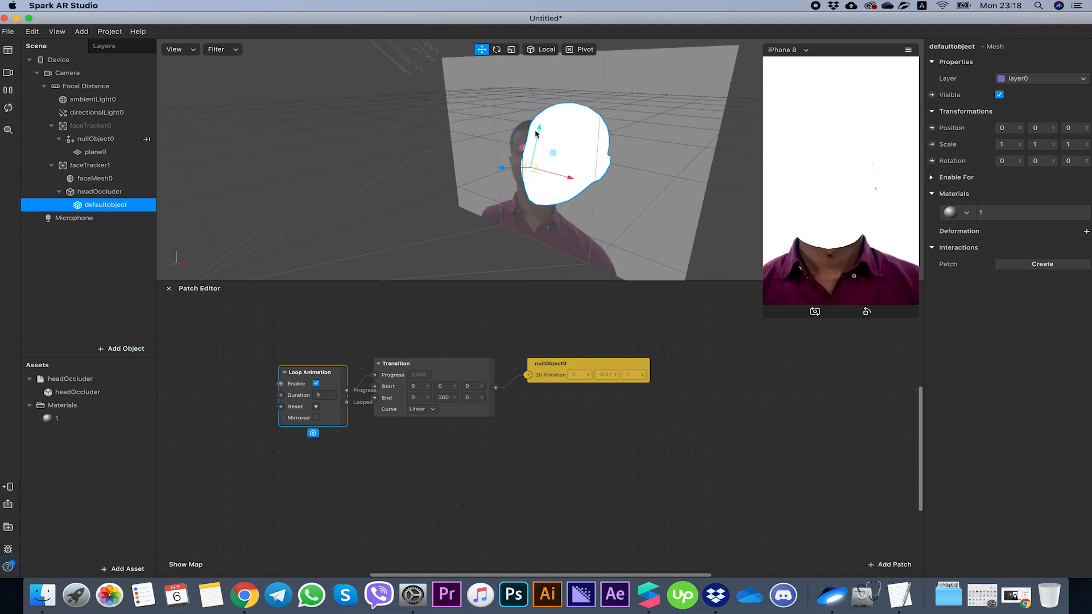
Reduce the opacity of material 1 to about 28%
double_click(91, 419)
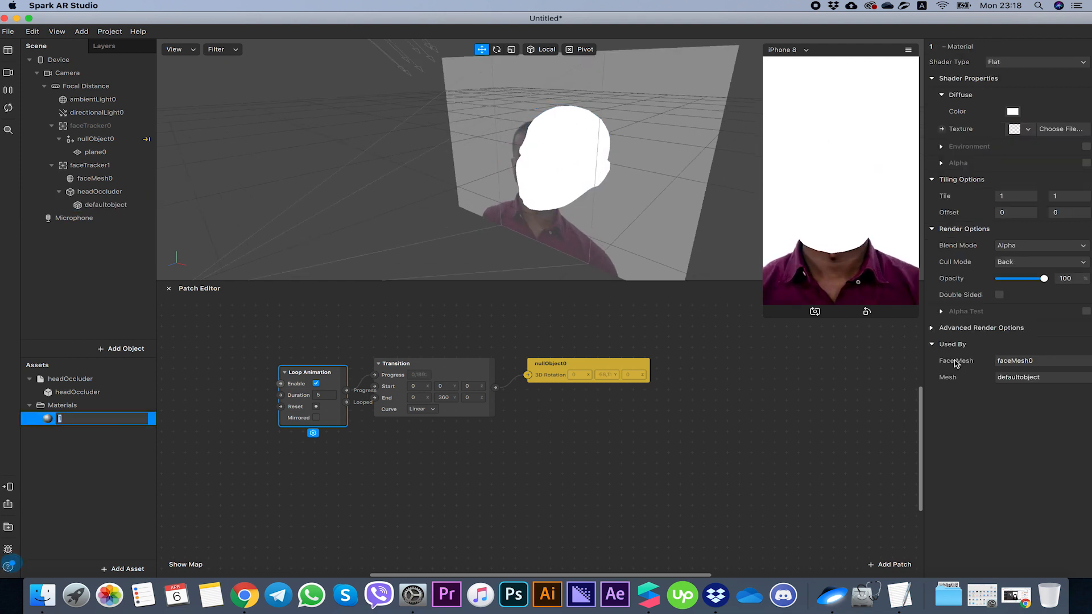
left_click(92, 470)
left_click(62, 423)
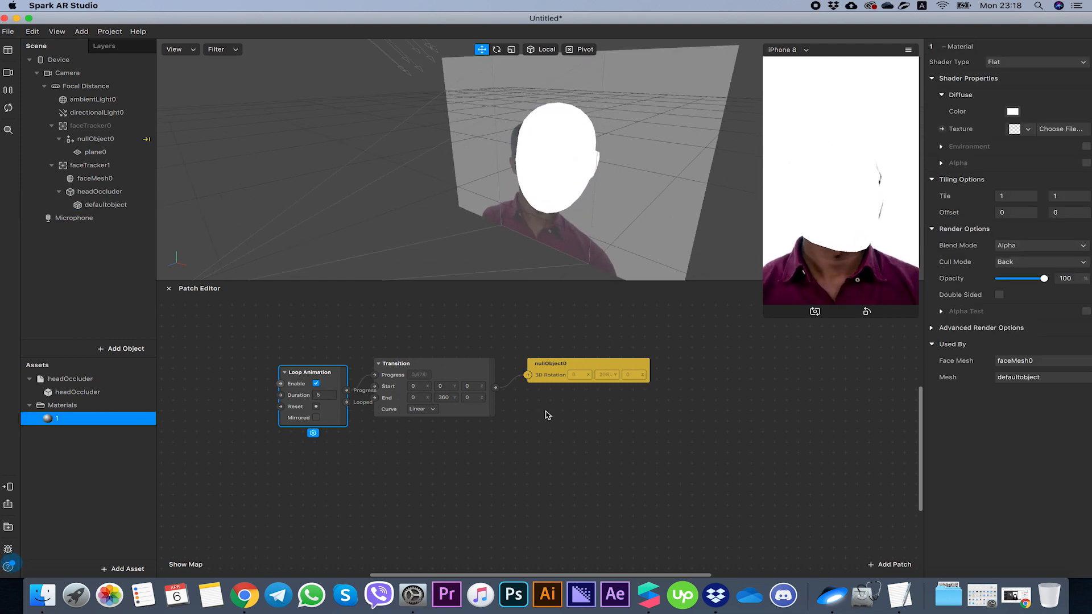
left_click_drag(1031, 281, 1001, 287)
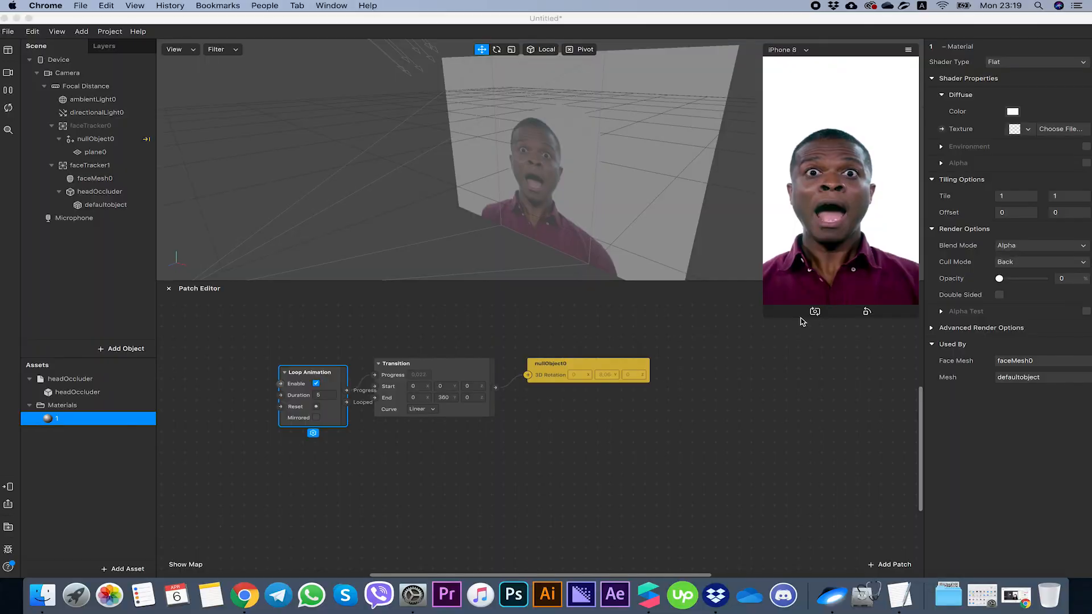
left_click_drag(1003, 281, 1013, 282)
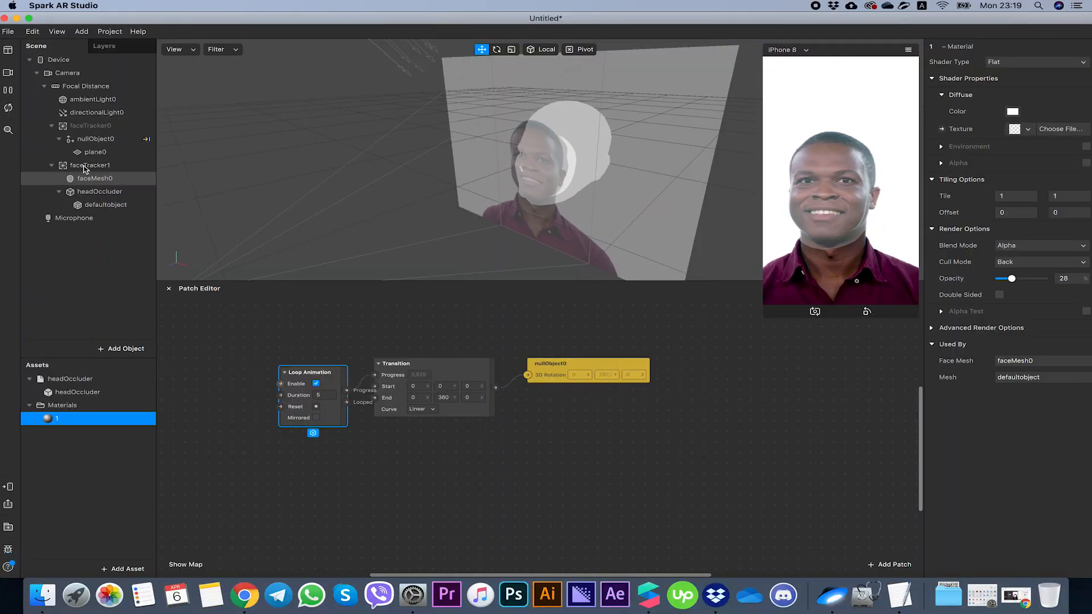
Make faceTracker0 visible in the scene and keep its children expanded
left_click(81, 129)
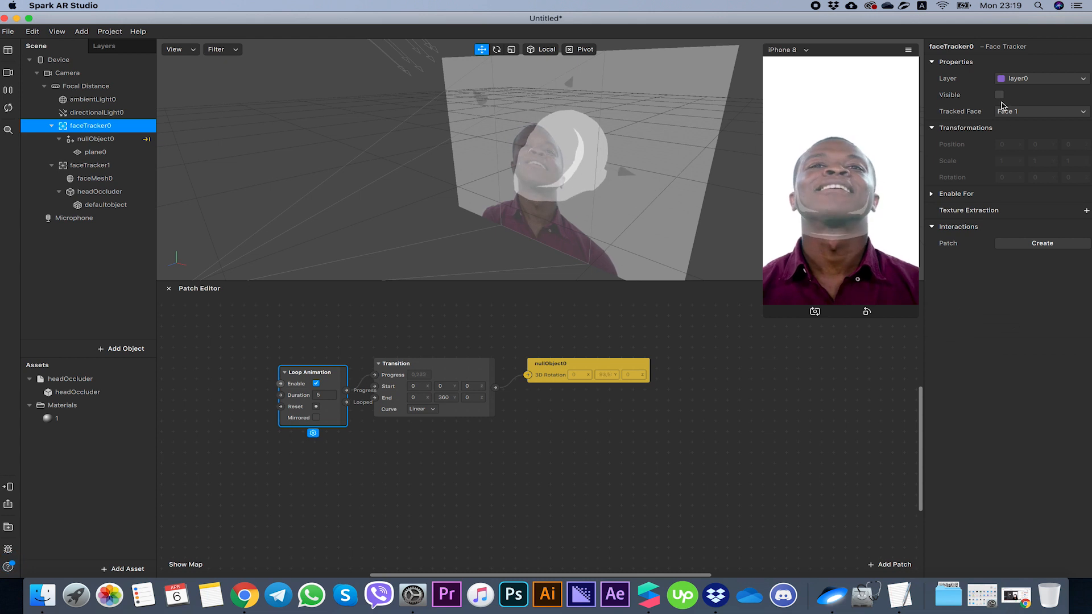
left_click(1000, 95)
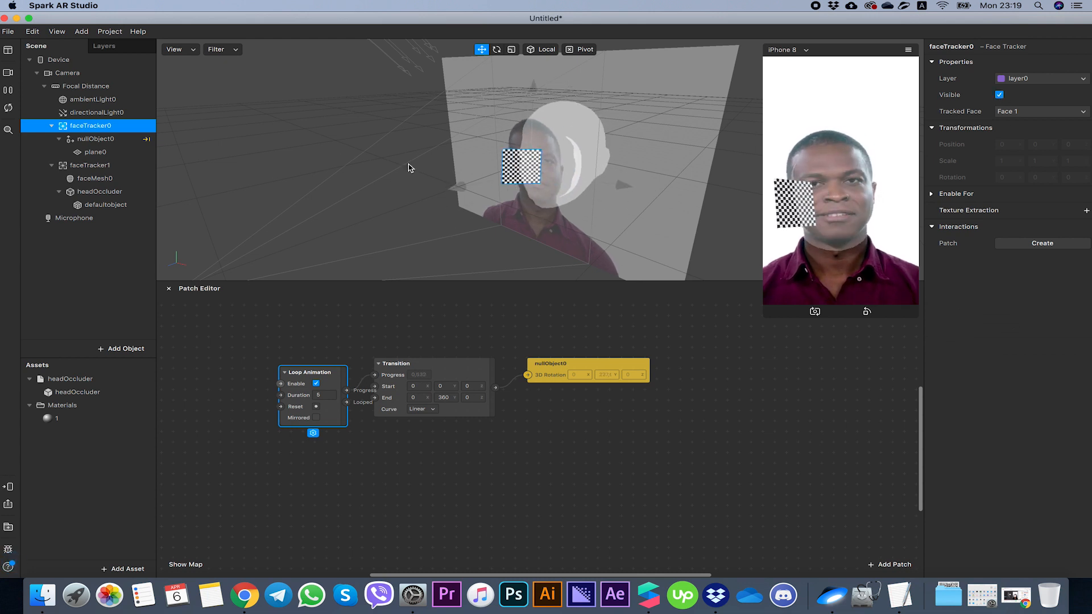
left_click(52, 126)
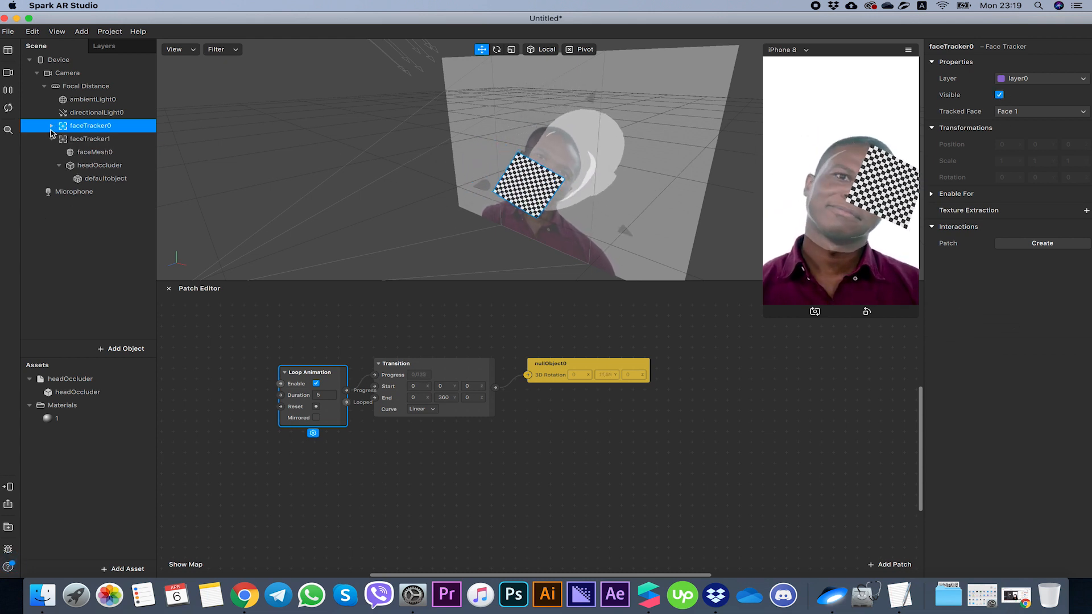
left_click(52, 126)
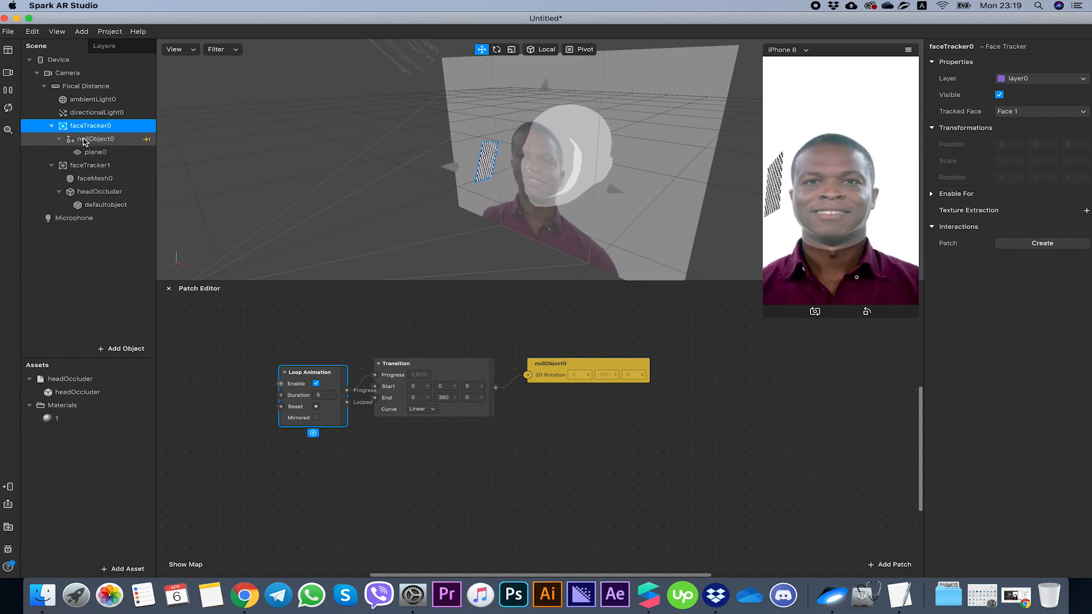
Move faceTracker1 above faceTracker0 in the scene hierarchy and collapse its children
left_click(90, 166)
left_click_drag(91, 170, 96, 120)
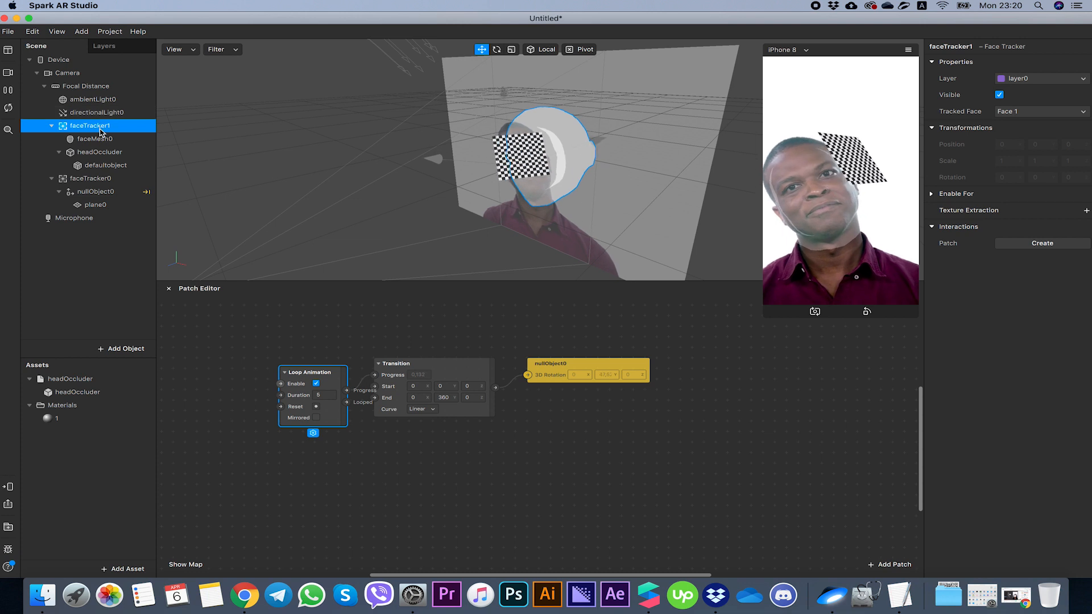
left_click(52, 126)
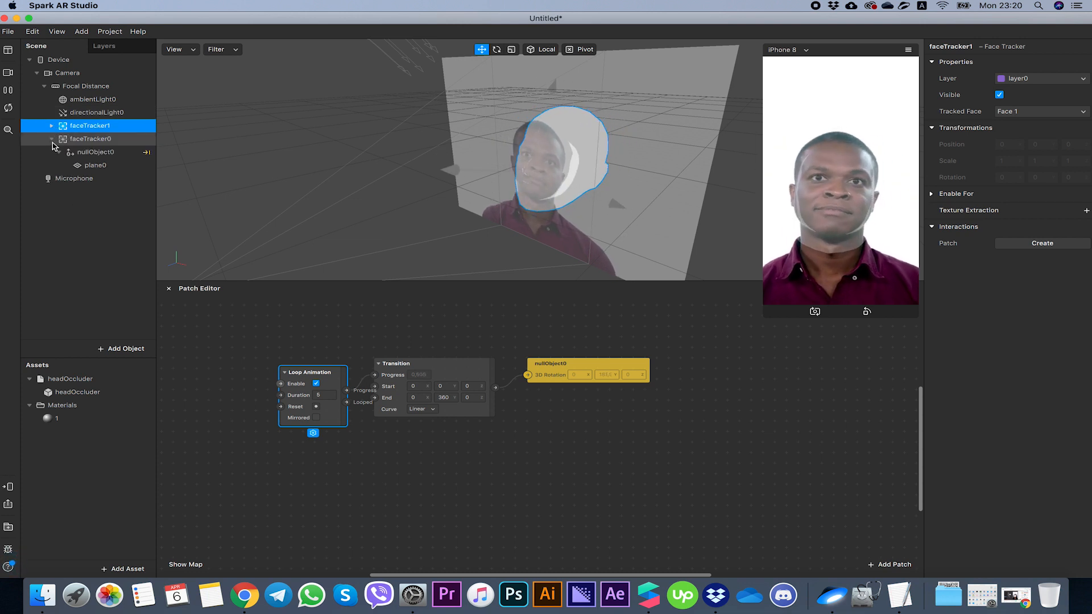
Set the Z position of nullObject0 to -0.2
left_click_drag(446, 185, 424, 271)
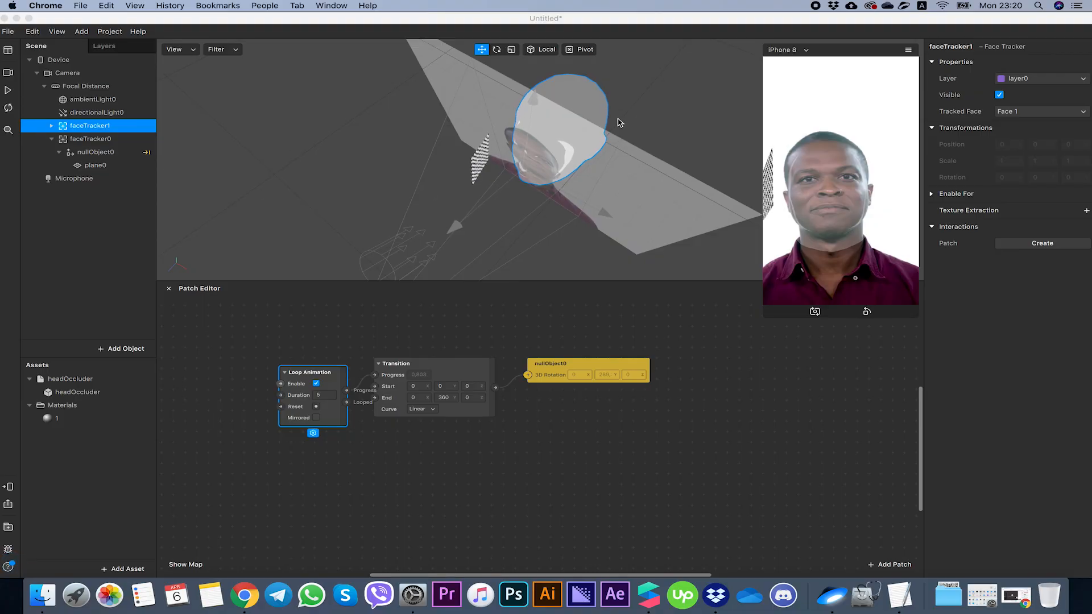
left_click_drag(620, 122, 336, 58)
left_click(91, 154)
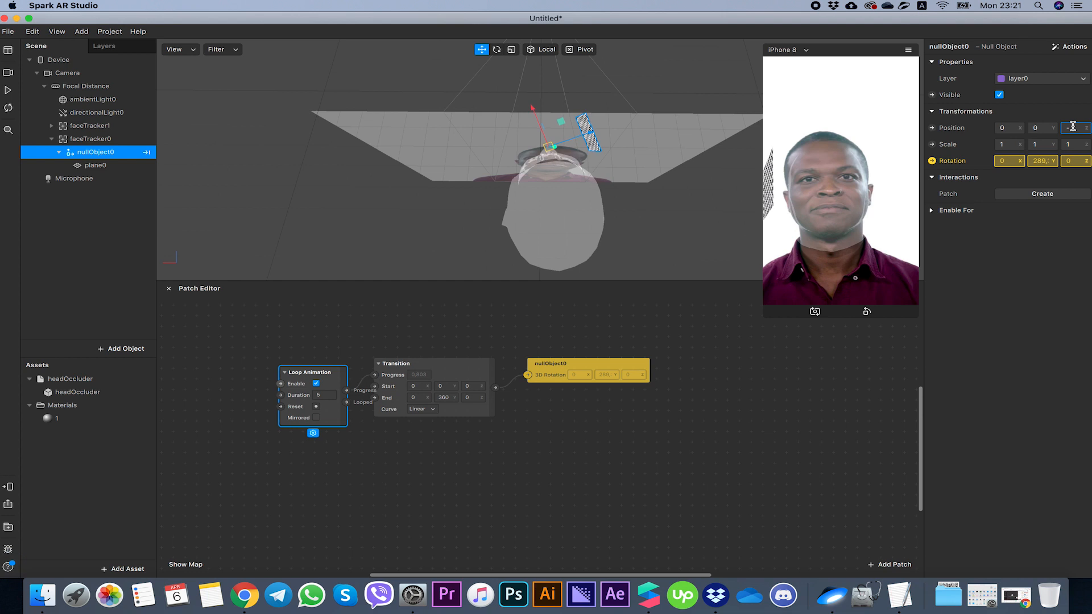
key("Return")
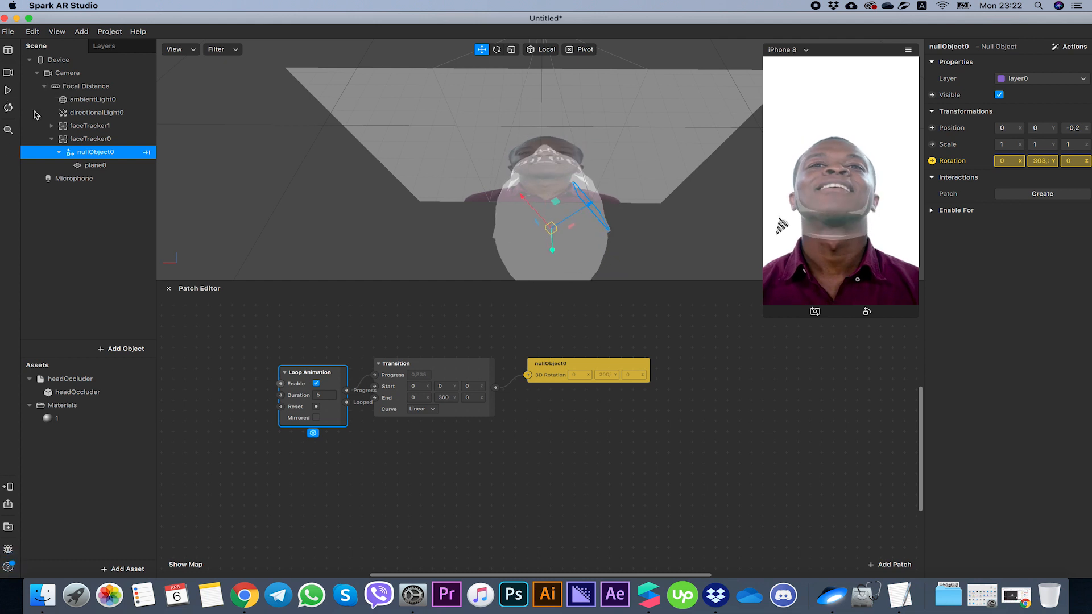
Set the Z position of plane0 to 0.2
left_click(95, 165)
left_click(1080, 127)
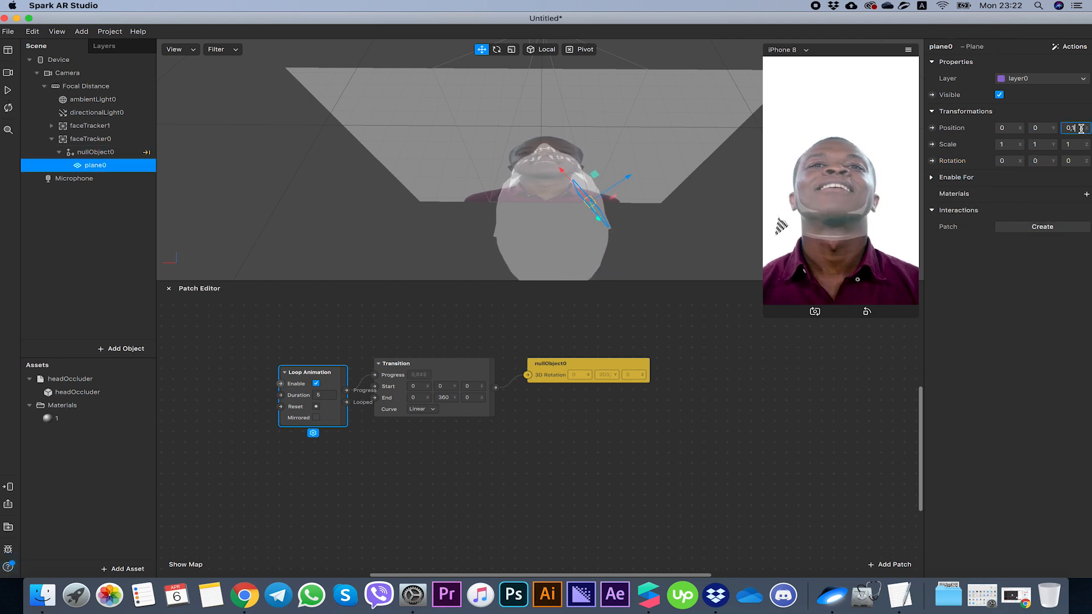
key("BackSpace")
type("2")
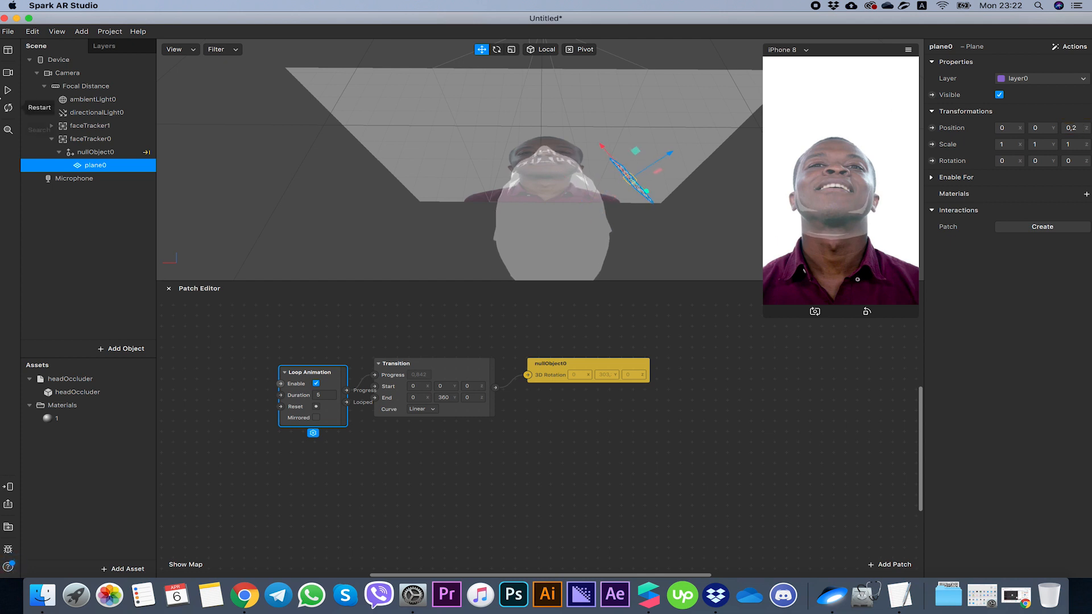
Shift nullObject0 to a Z position of about -0.18 and resume the preview video
left_click(613, 233)
left_click_drag(612, 231, 586, 251)
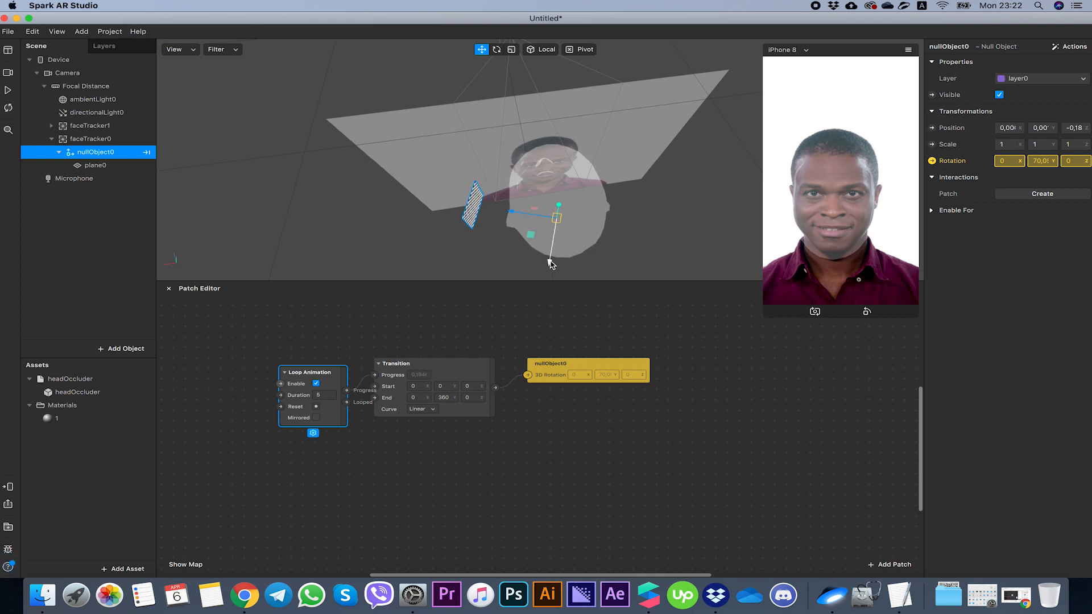
left_click(8, 90)
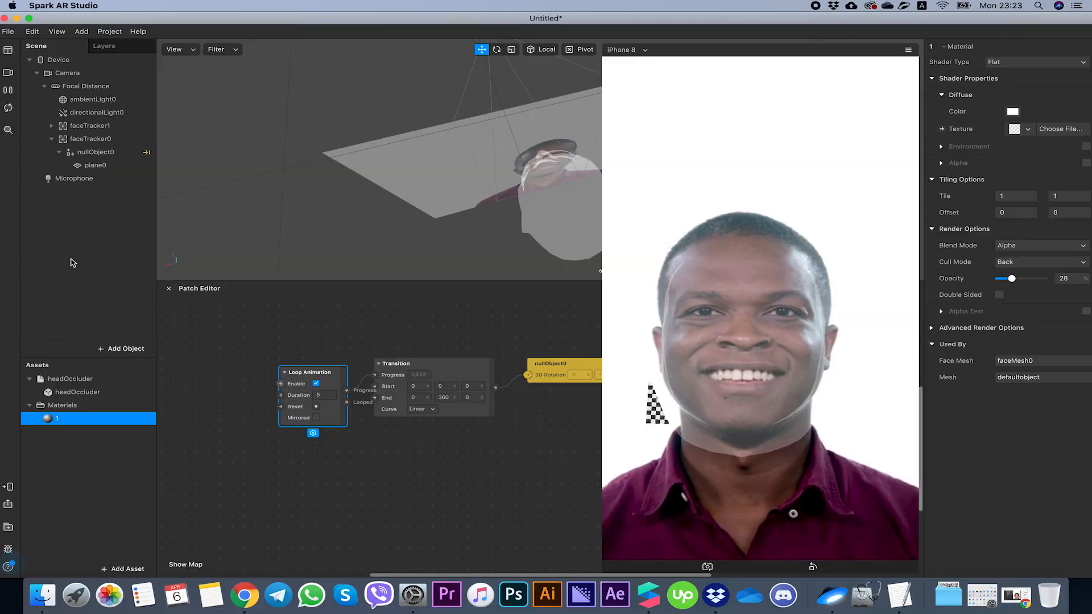
Lower the opacity of material 1 to 0% so the face mesh and head occluder are invisible
left_click_drag(1010, 279, 997, 279)
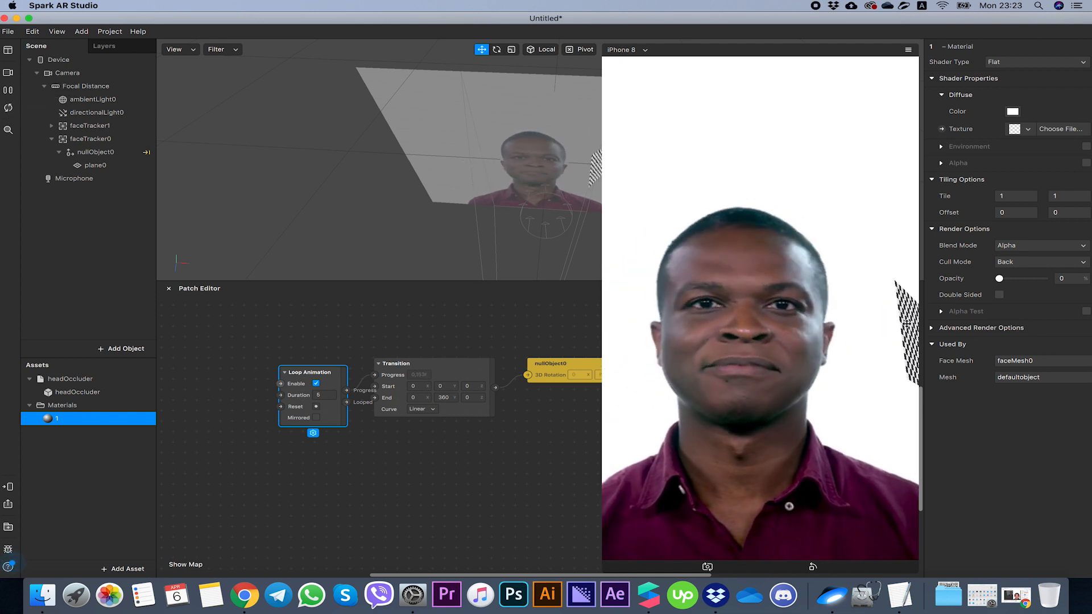
left_click(9, 92)
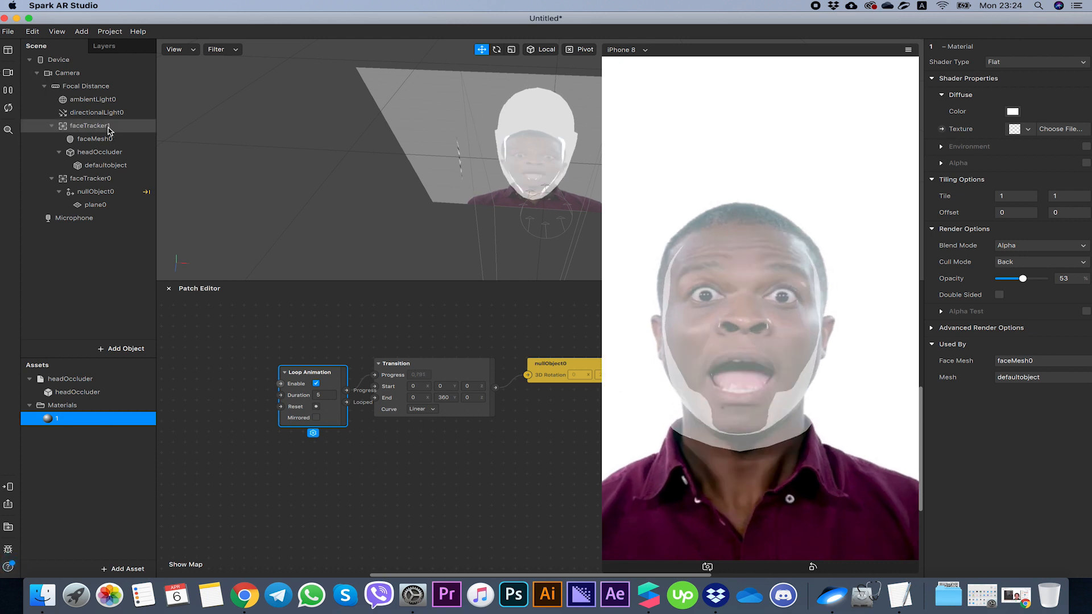
Check the scale of headOccluder and return the opacity of material 1 to 0%
left_click(111, 153)
left_click(1008, 180)
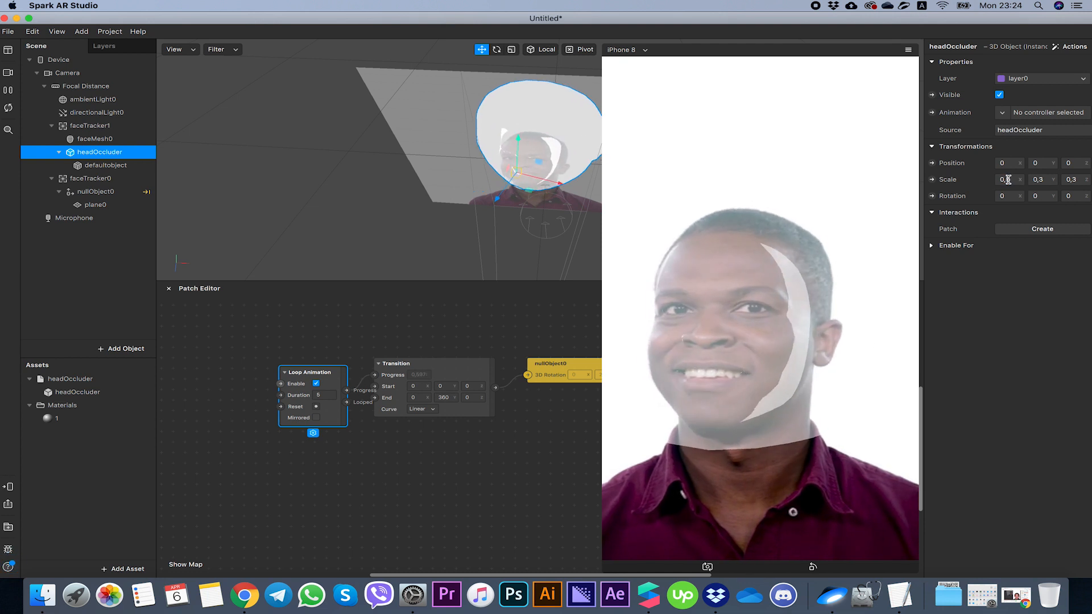
left_click(66, 420)
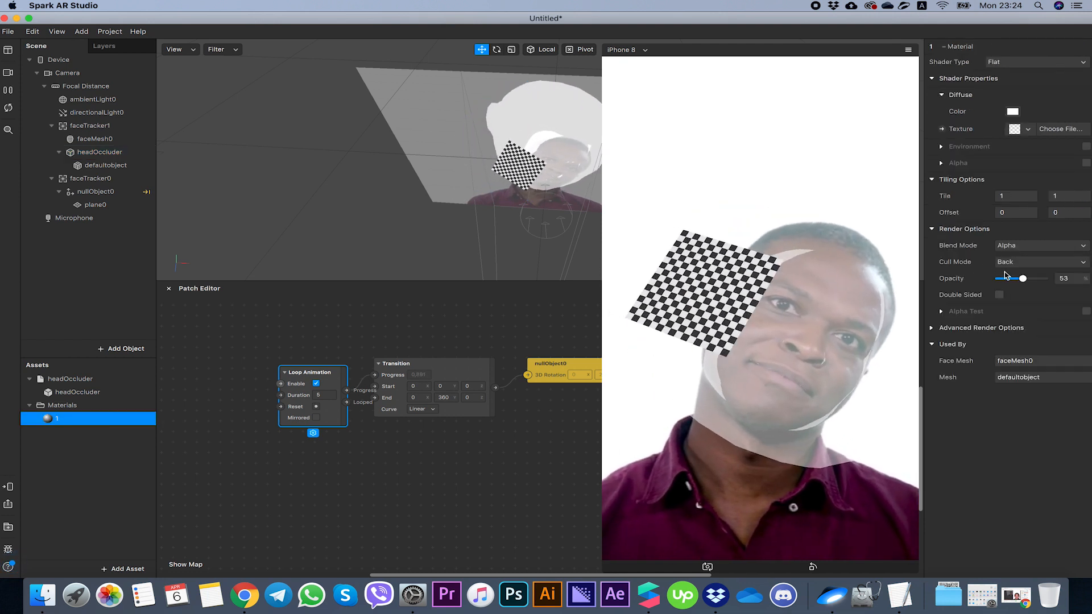
left_click_drag(1023, 278, 861, 275)
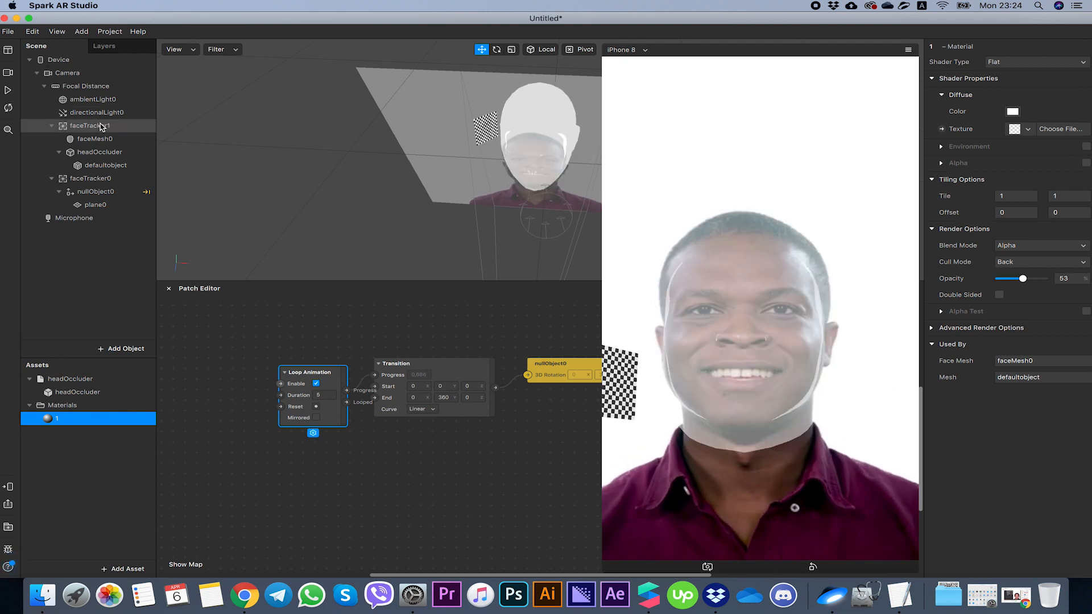
key("super+z")
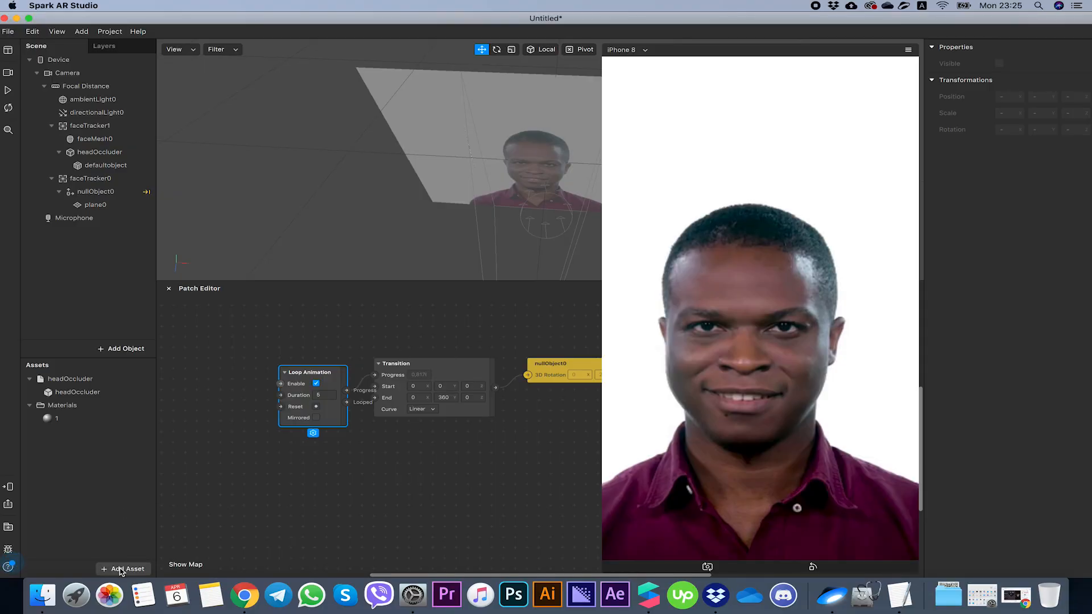
Open the AR Library for importing an asset and search it for "heart"
left_click(121, 570)
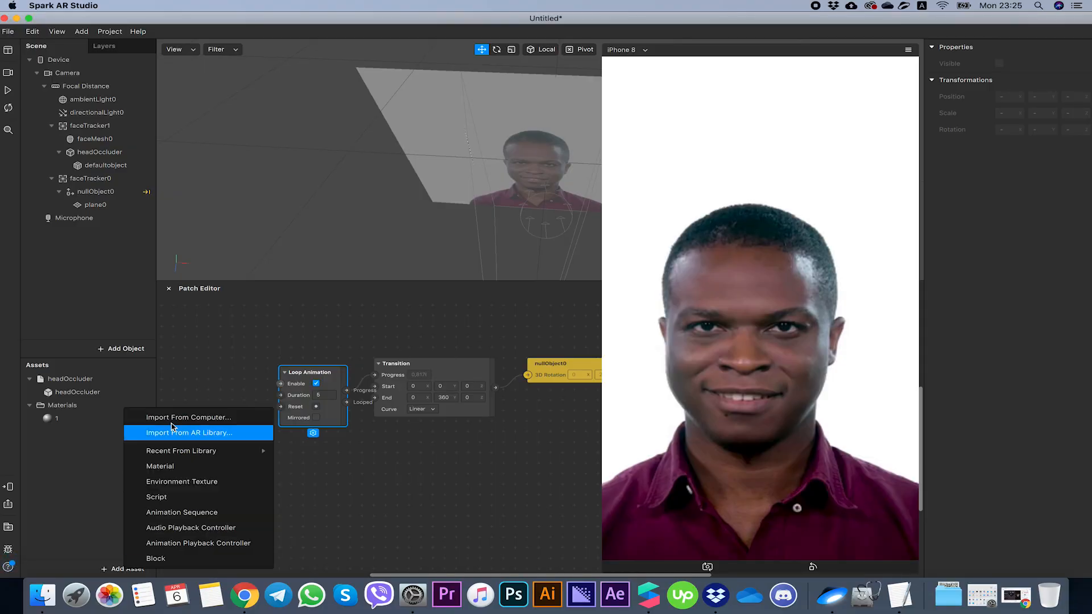
left_click(209, 436)
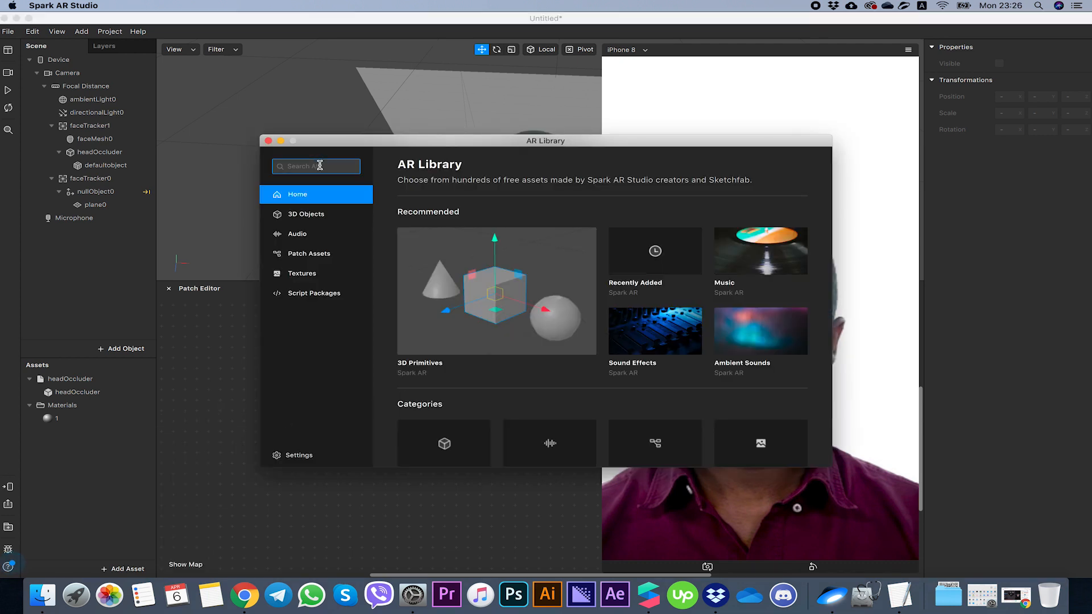
type("heart")
key("Return")
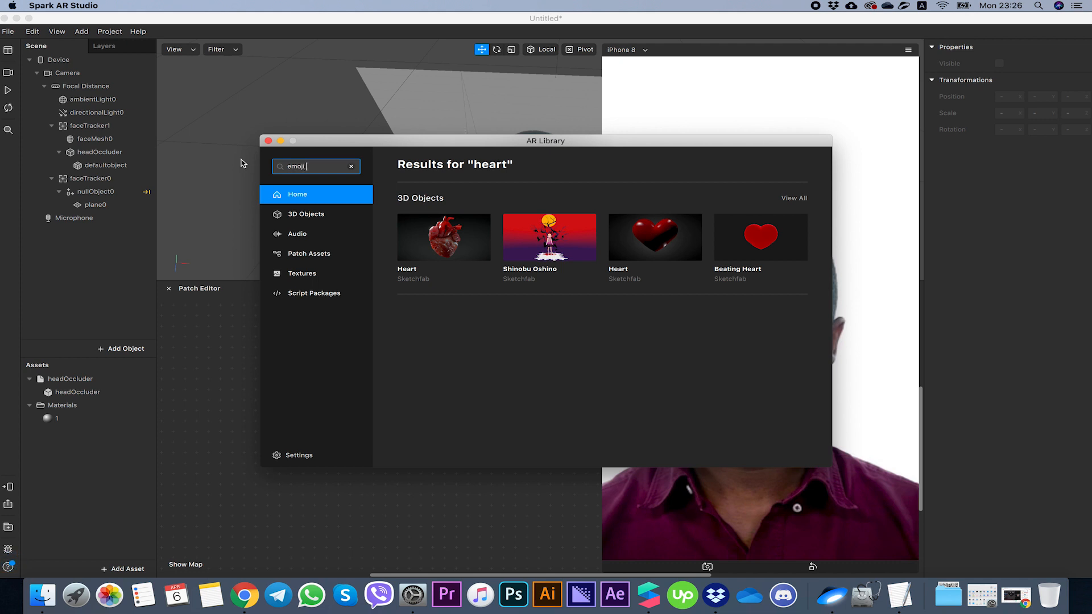
Search the AR Library for "emoji heart", import the free Heart Emoji model and close the library
type("emoji heart")
key("Return")
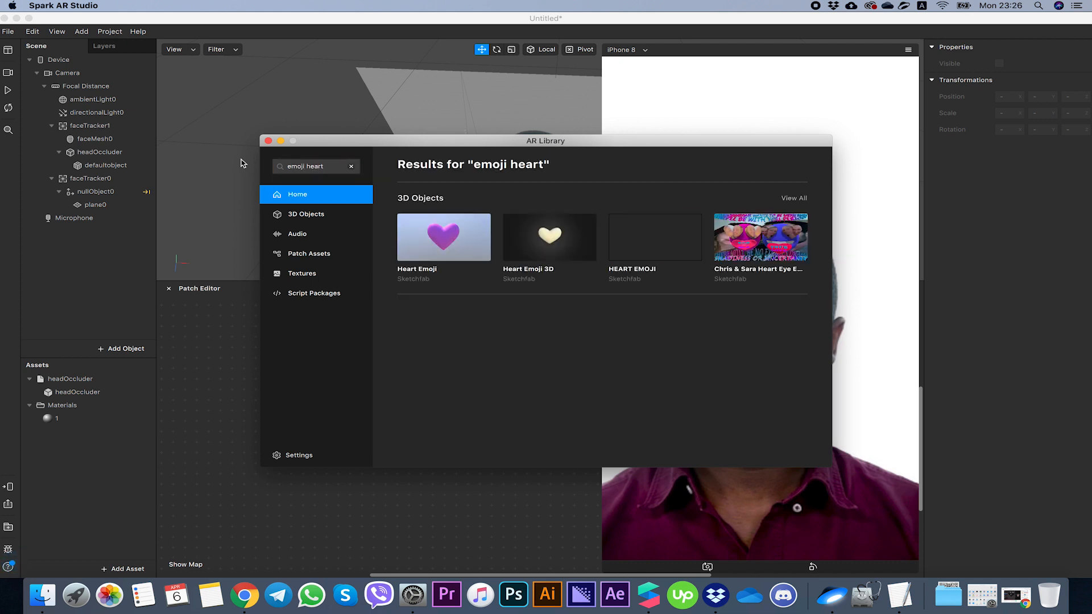
left_click(433, 237)
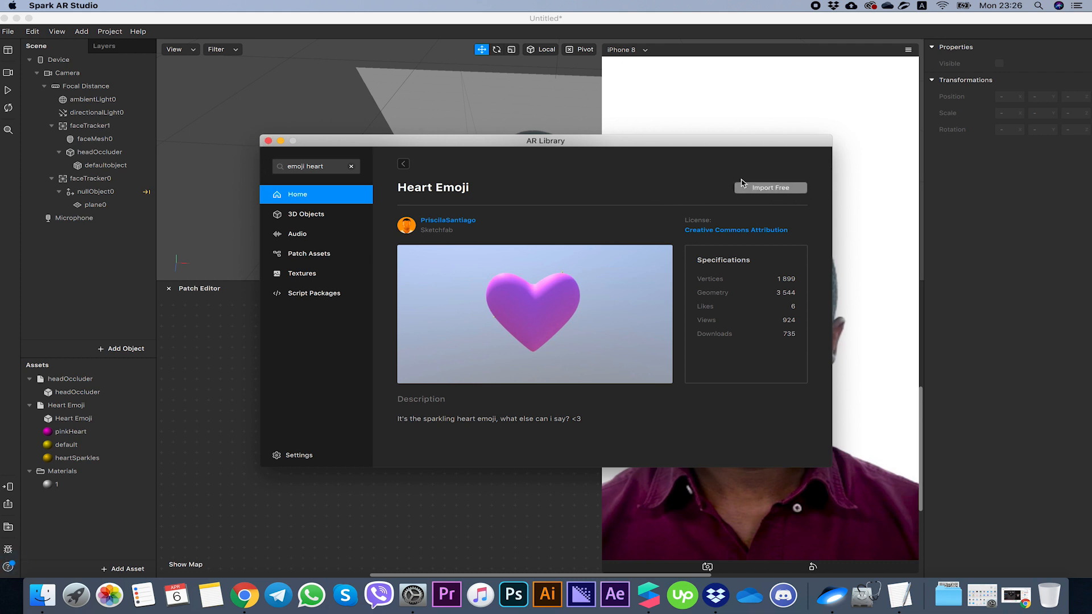
left_click(268, 141)
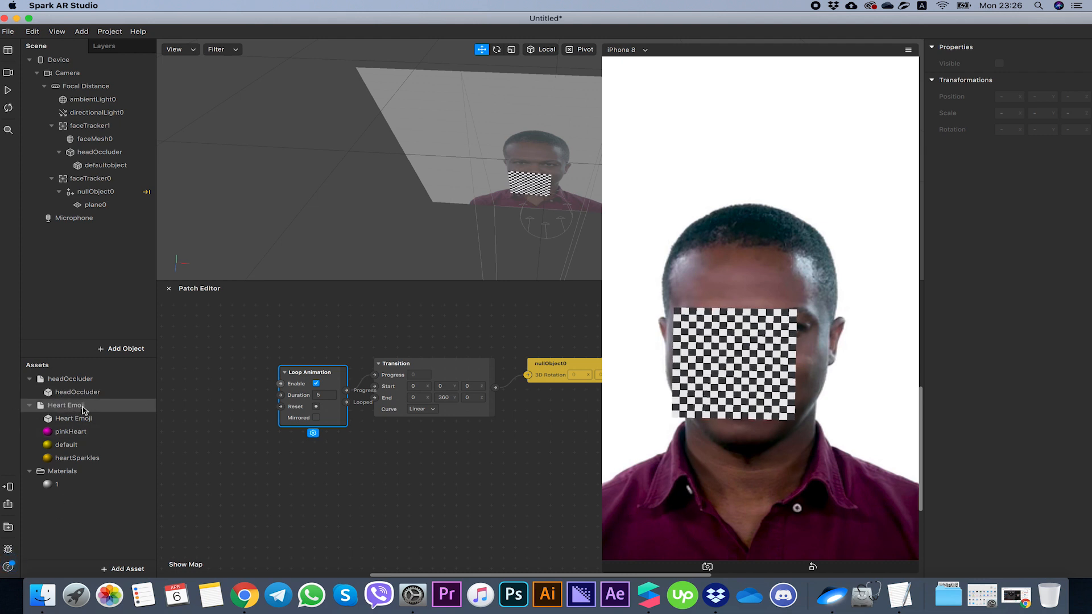
Place the Heart Emoji model inside nullObject0 and set its scale to 0.08 on all axes
left_click(67, 406)
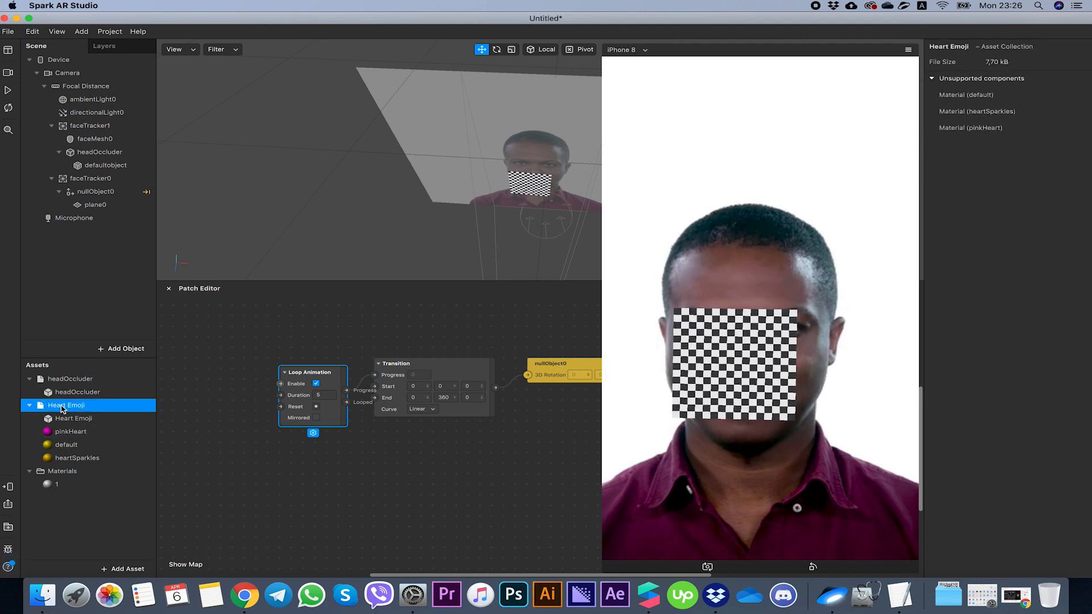
left_click_drag(67, 407, 91, 194)
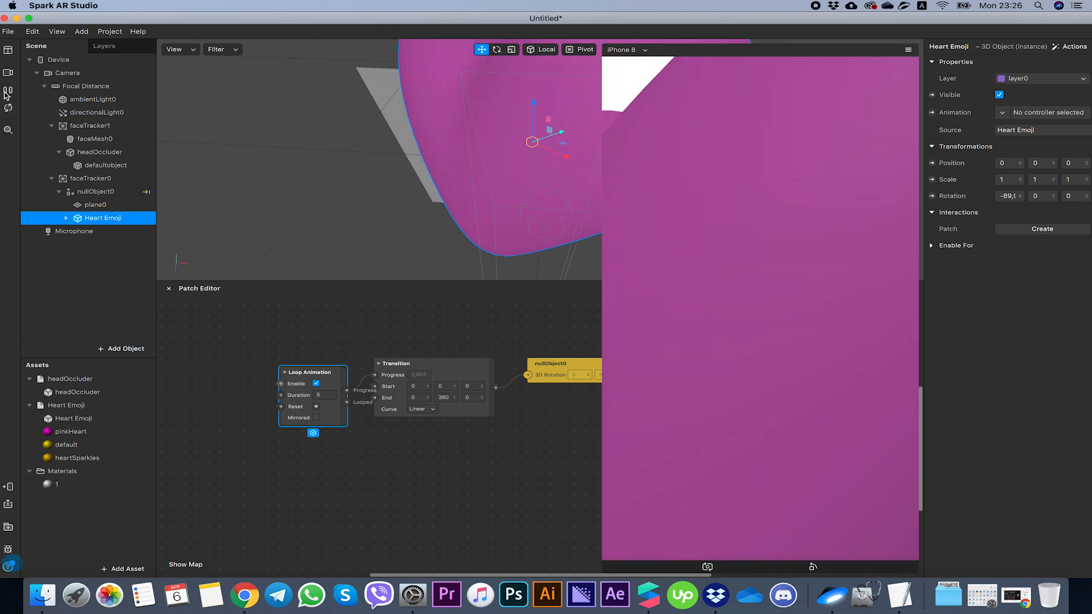
left_click(1007, 180)
type("0.")
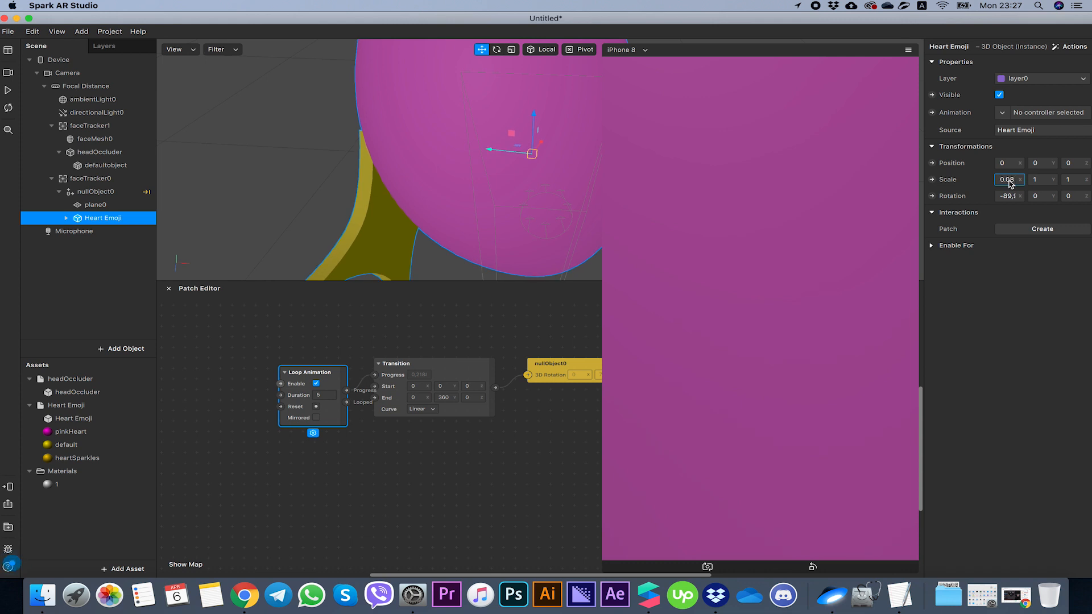
type("08")
key("Return")
left_click(1007, 180)
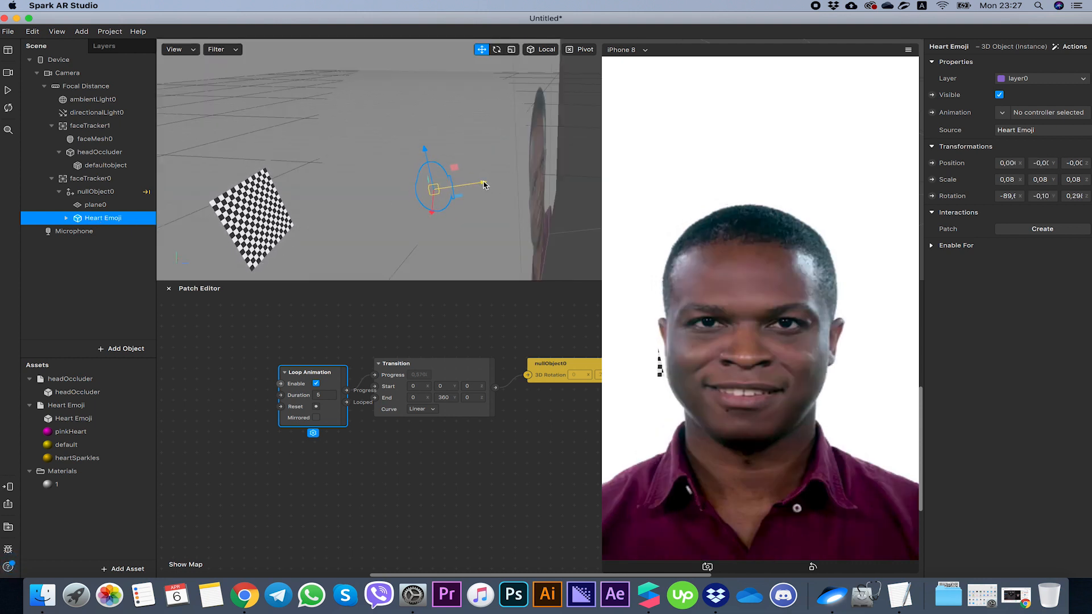
Move the Heart Emoji onto plane0, at a Z position of about 0.2
left_click_drag(465, 188, 372, 197)
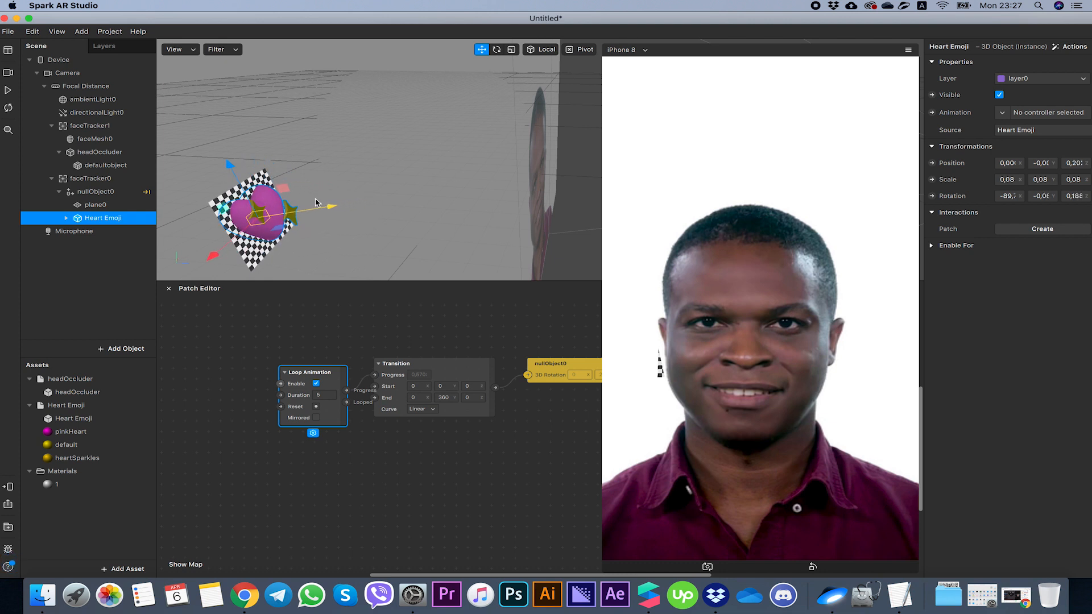
left_click_drag(498, 193, 298, 157)
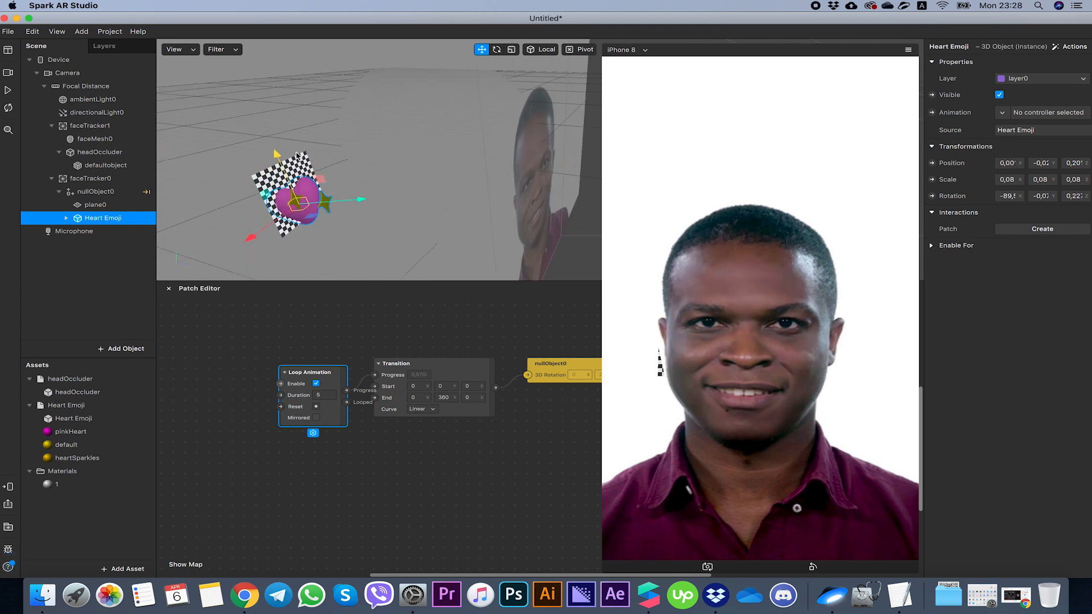
Raise the Heart Emoji to a Y position of about 0.1 and delete plane0 from nullObject0
left_click_drag(290, 92, 291, 66)
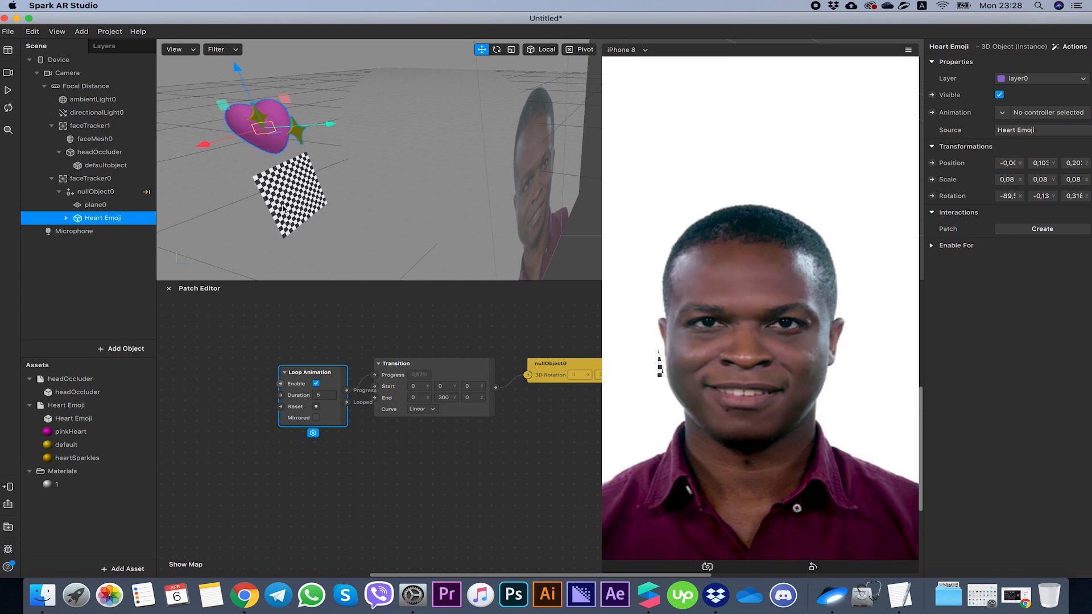
left_click(99, 205)
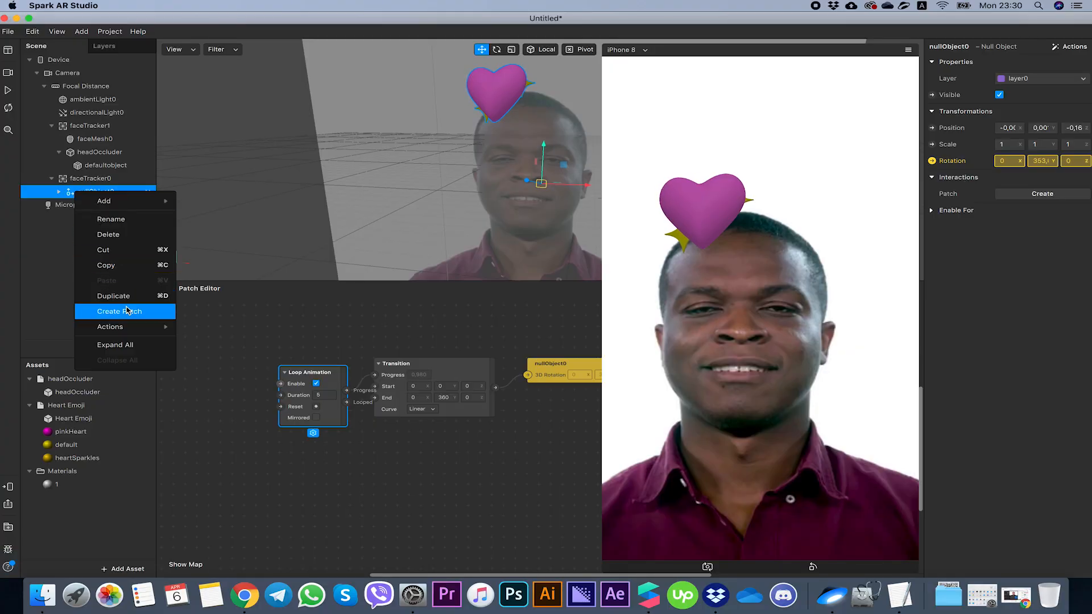
Duplicate nullObject0 with its Heart Emoji three times and collapse the copies in the scene tree
left_click(126, 298)
right_click(93, 193)
left_click(133, 297)
right_click(92, 193)
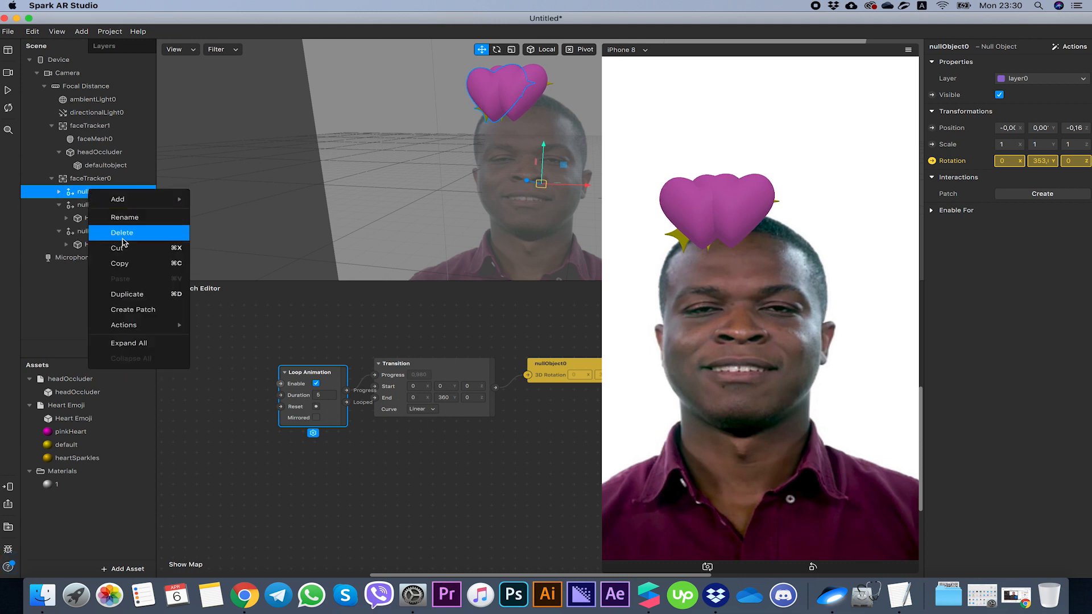
left_click(133, 297)
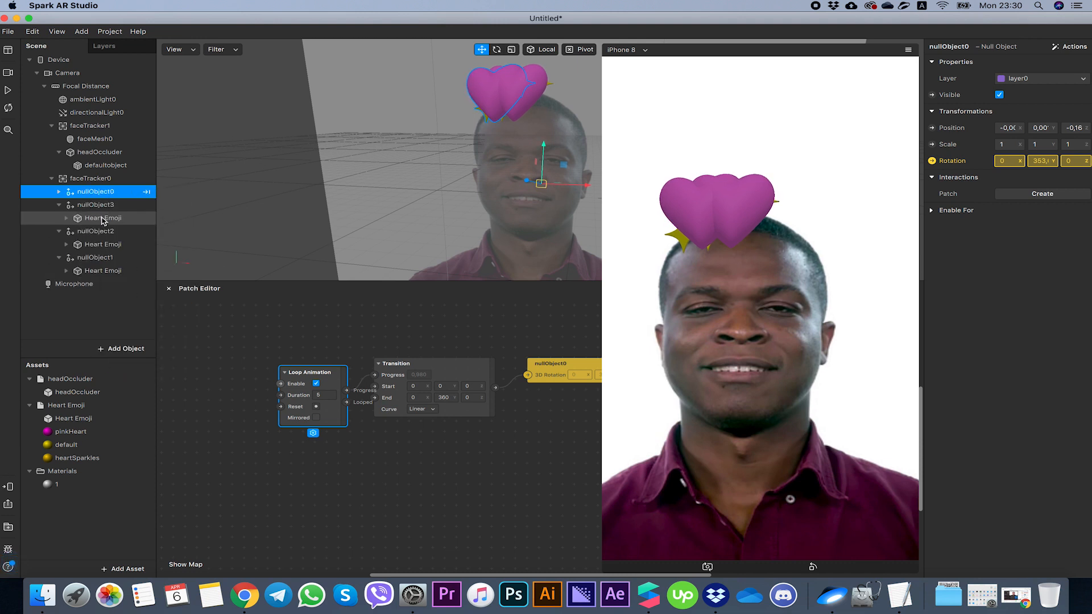
left_click(59, 231)
left_click(58, 249)
left_click(58, 244)
left_click(58, 206)
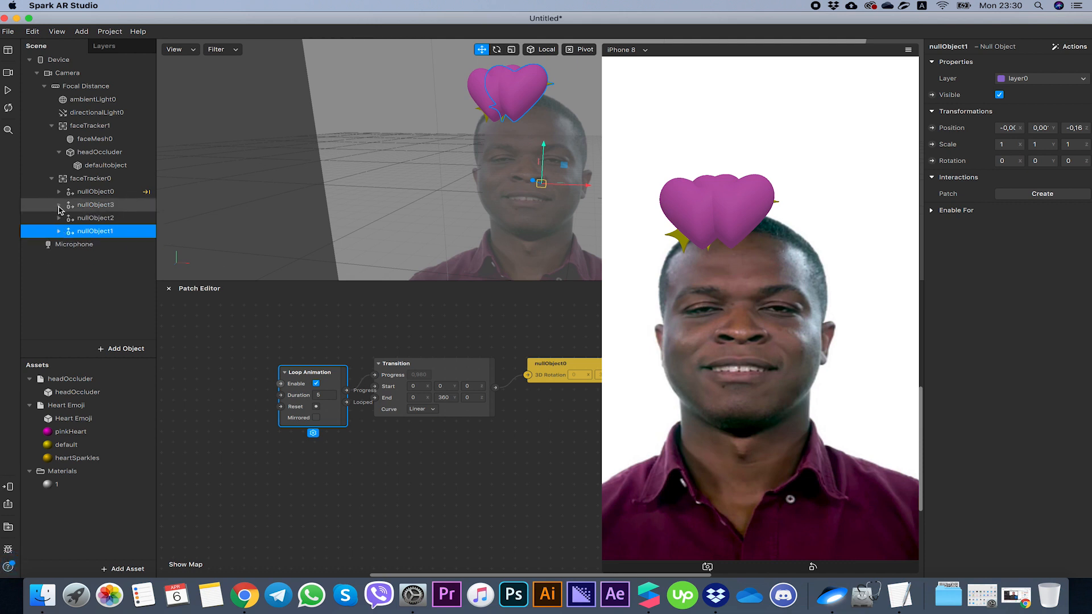
Duplicate nullObject0 a fourth time and collapse the new copy, going through the duplicates in the scene tree
right_click(98, 192)
left_click(151, 298)
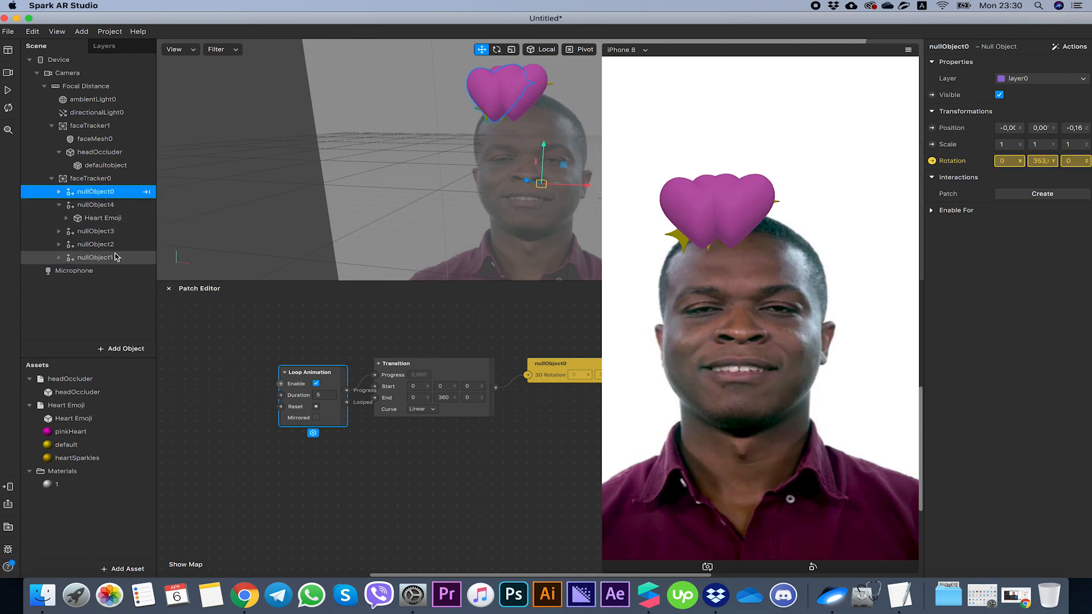
left_click(102, 205)
left_click(107, 218)
left_click(109, 231)
left_click(111, 245)
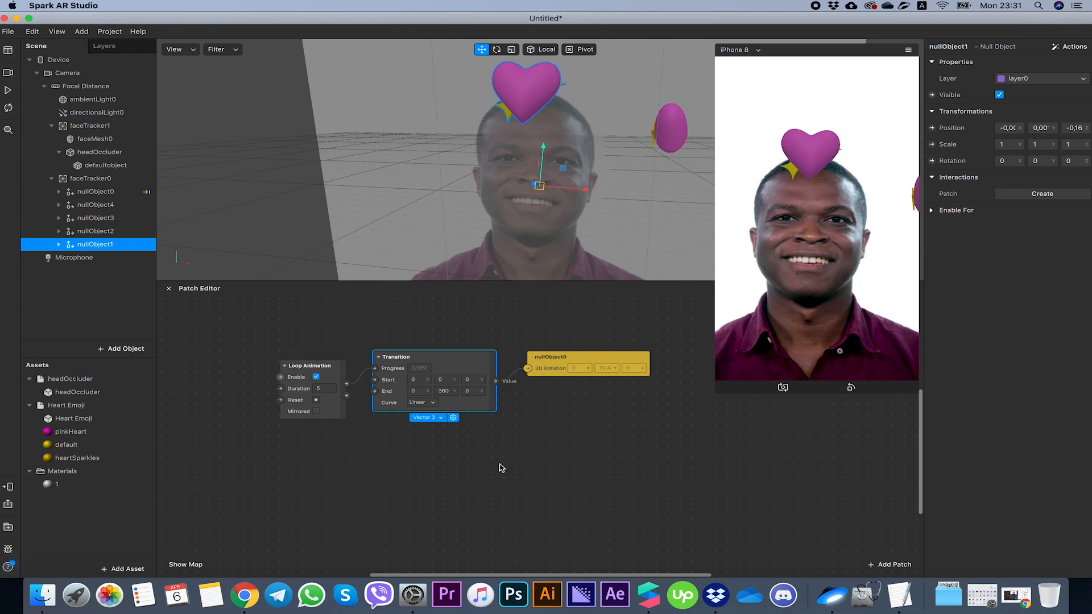
Add four duplicates of the Transition patch, spaced out below the original and driven by the Loop Animation's progress
key("super+d")
key("super+d")
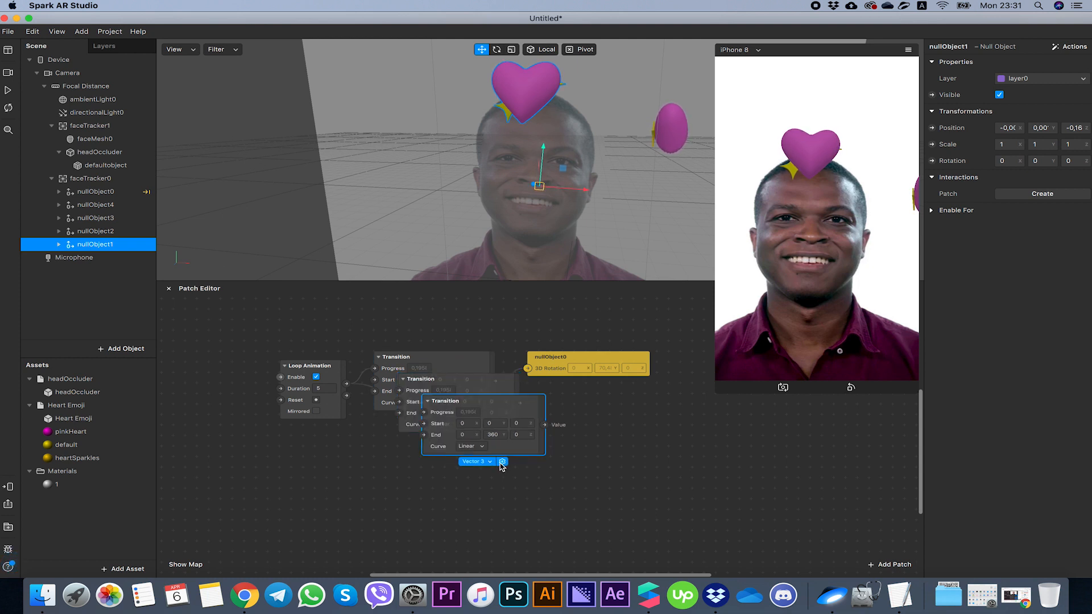
key("super+d")
key("super+d")
scroll(685, 414, "down", 5)
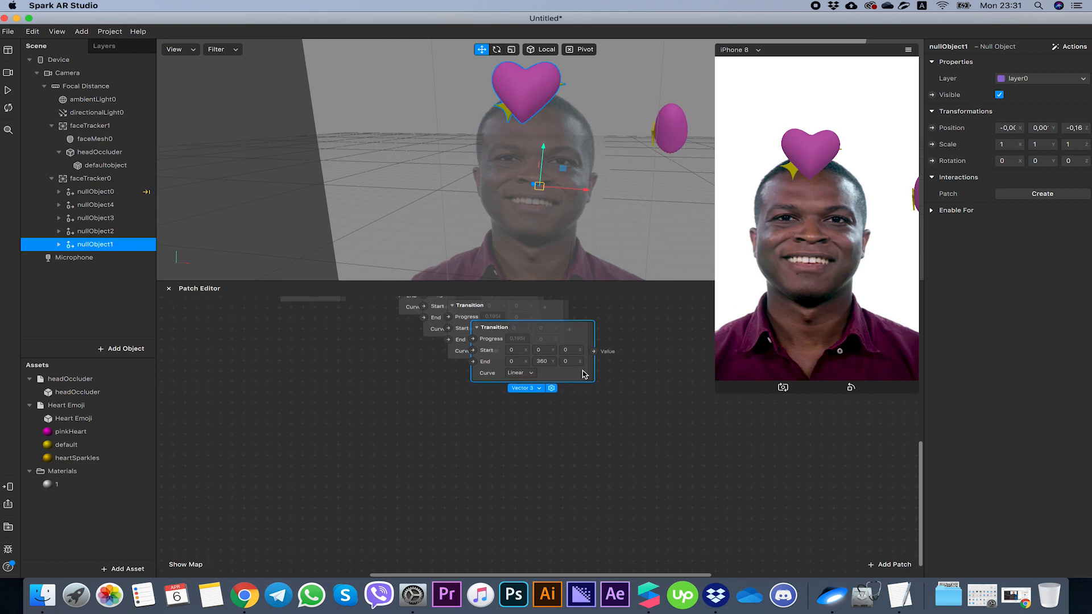
left_click_drag(550, 324, 415, 459)
scroll(490, 447, "up", 3)
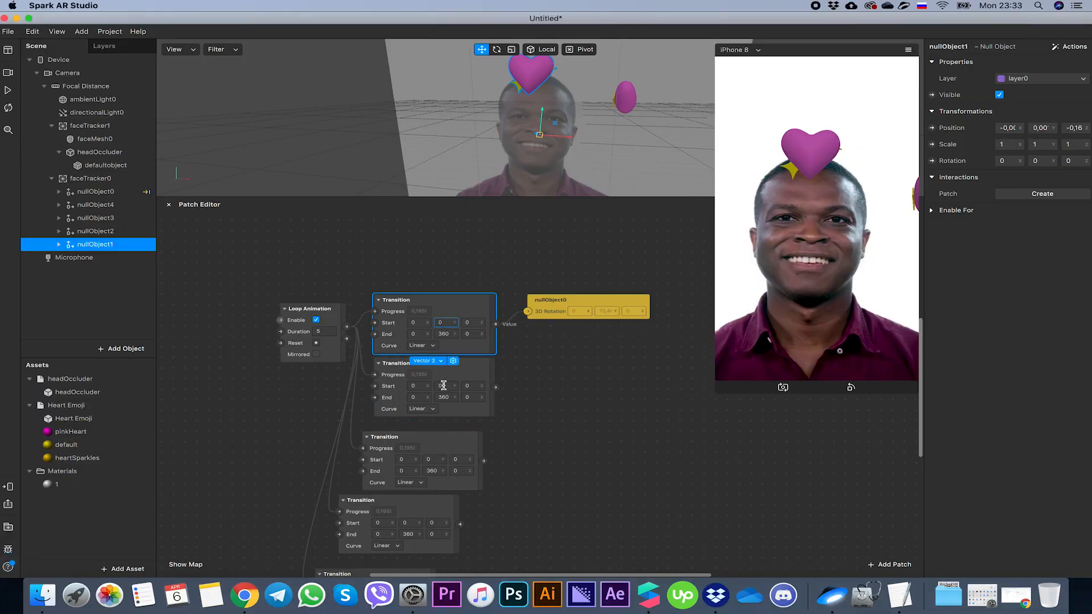
Set the Start Y values of the four duplicated Transition patches to 72, 144, 216 and 288, in order
left_click(444, 386)
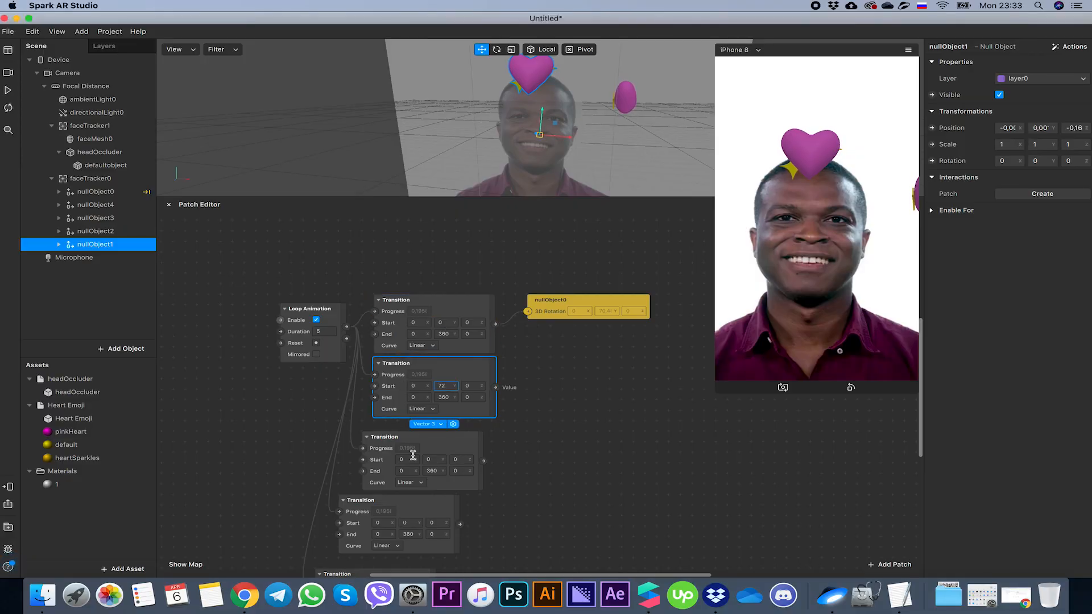
left_click(434, 459)
type("14")
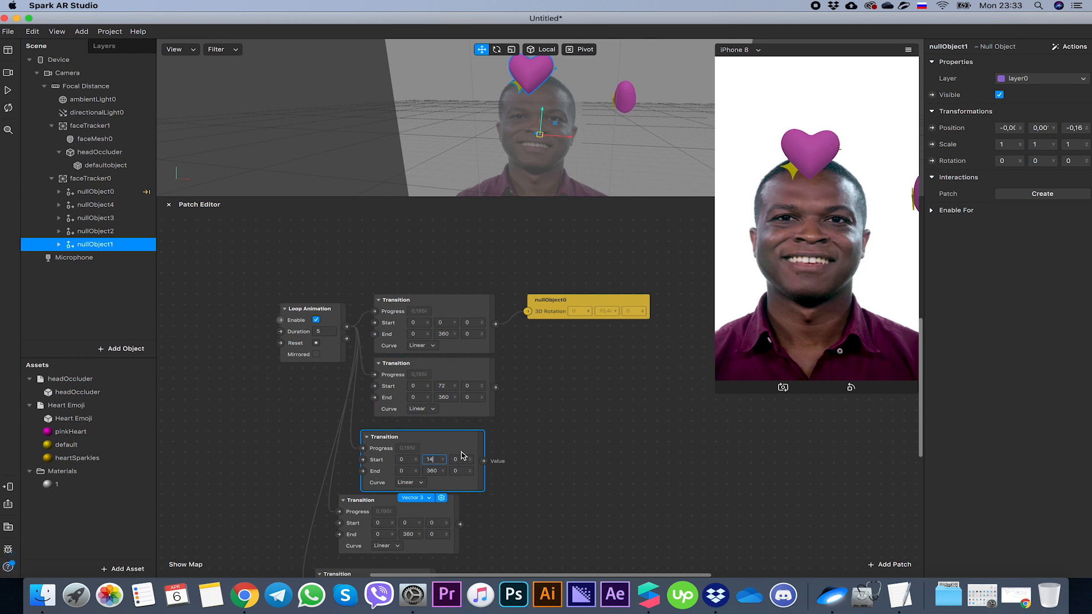
type("4")
scroll(519, 451, "down", 3)
left_click(401, 454)
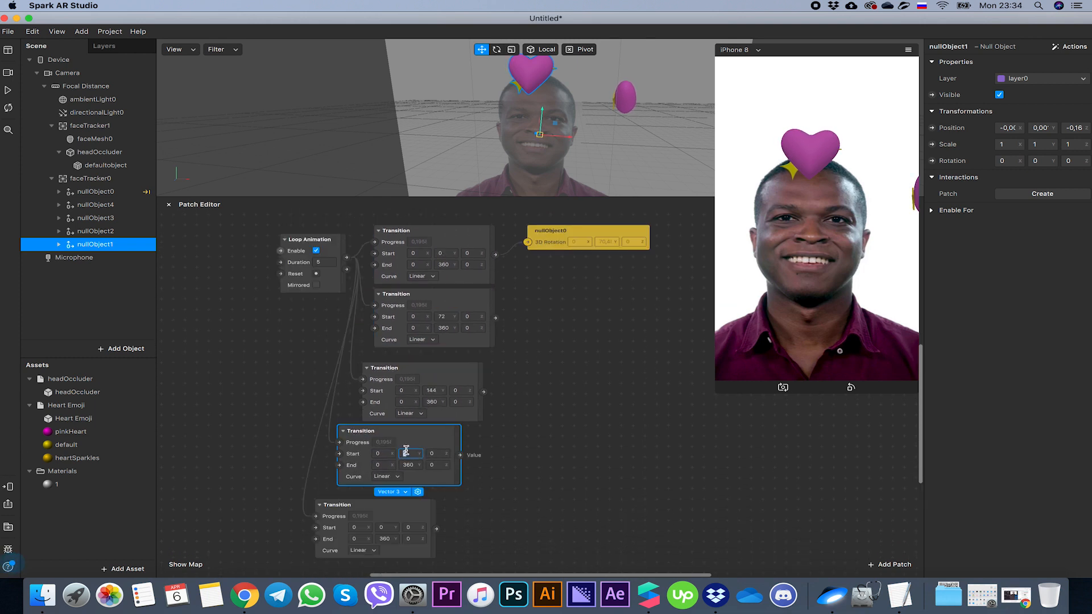
scroll(476, 473, "down", 3)
left_click(381, 455)
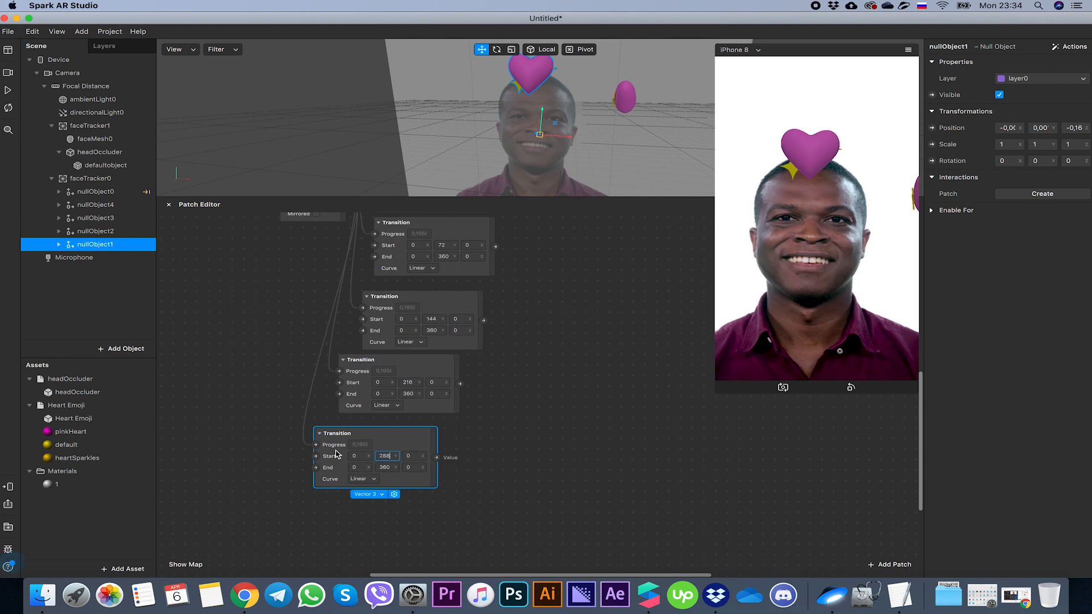
Set the End Y values of the four duplicated Transition patches to 432, 504, 576 and 648, in order
scroll(452, 391, "up", 6)
left_click(453, 389)
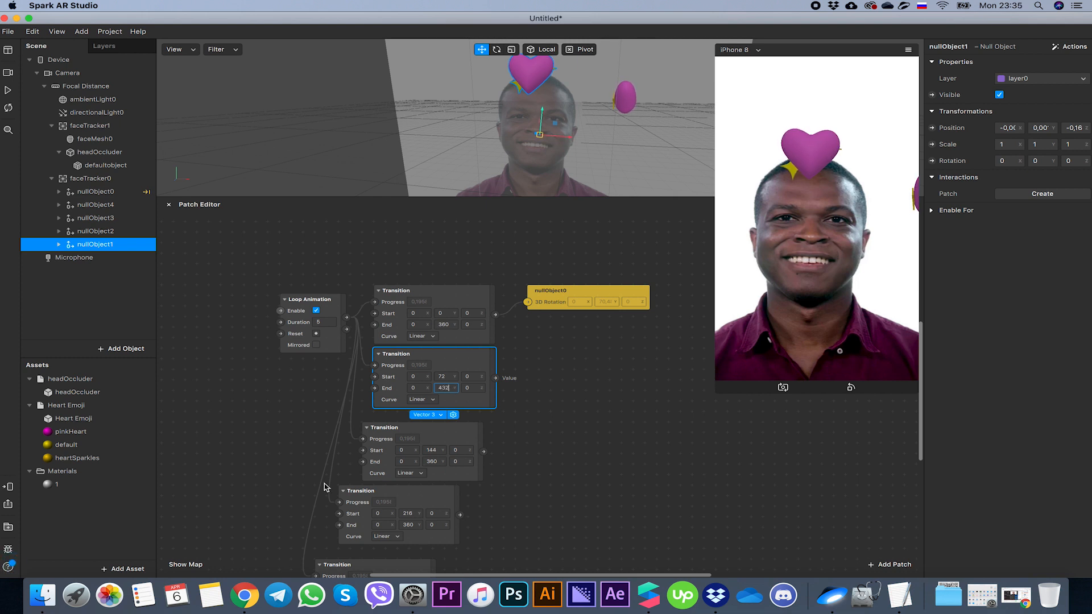
left_click(368, 462)
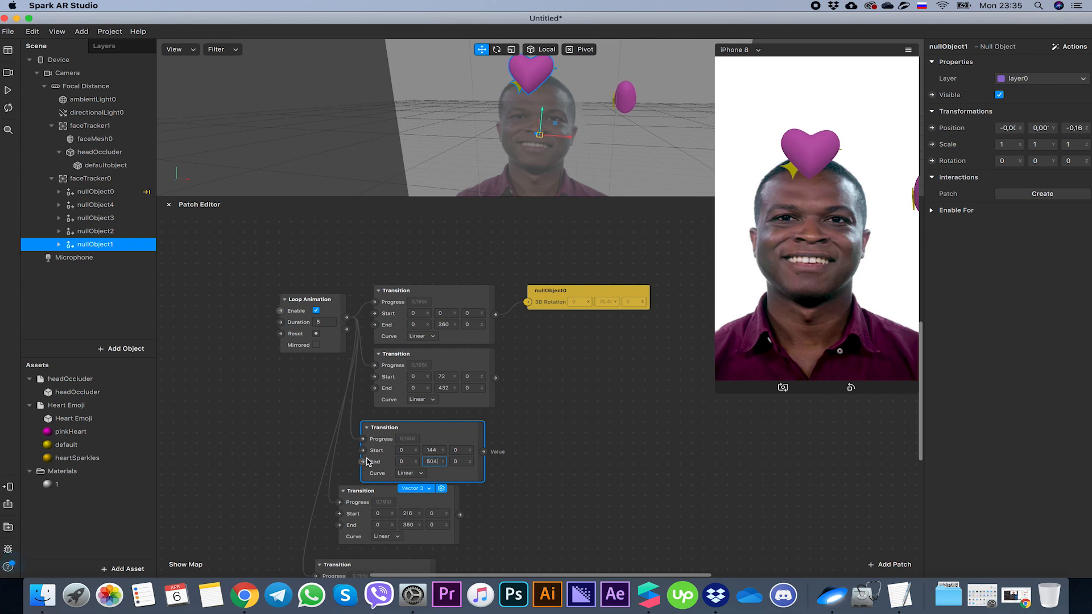
scroll(368, 455, "down", 5)
left_click(359, 317)
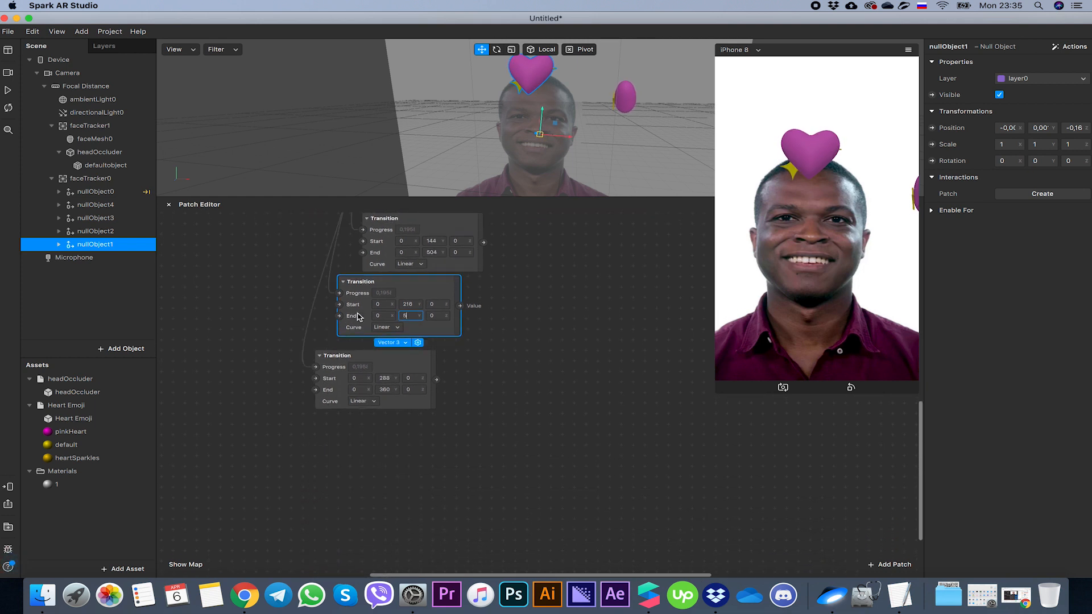
left_click(328, 391)
key("BackSpace")
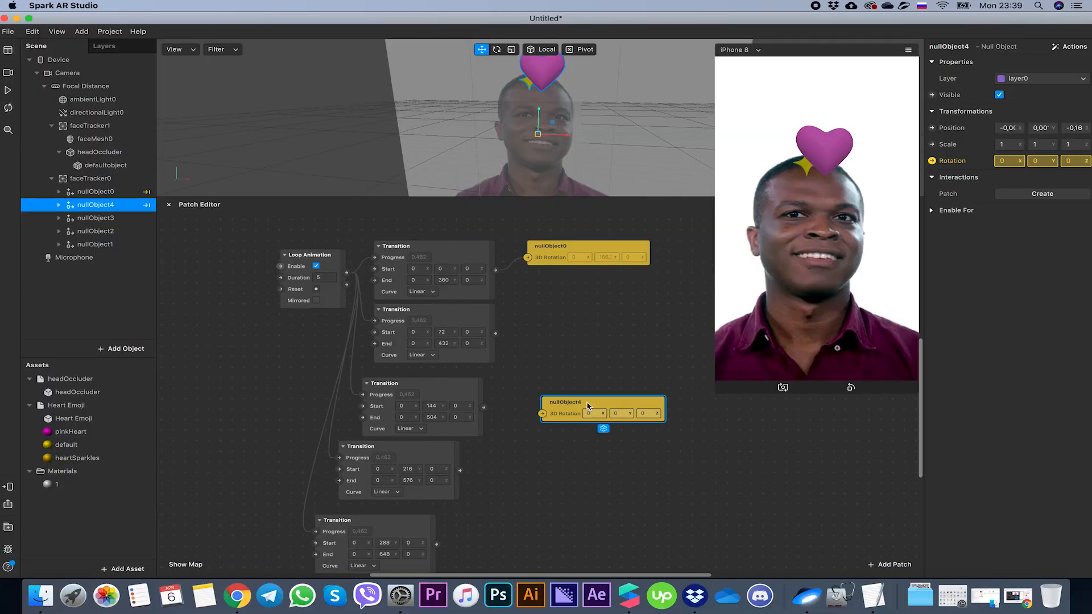
Connect the 72–432 Transition to nullObject4's 3D rotation patch and the 144–504 Transition to a new rotation patch for nullObject3
left_click_drag(588, 406, 585, 288)
left_click_drag(496, 334, 539, 300)
left_click(126, 218)
left_click(932, 161)
left_click_drag(568, 400, 557, 370)
left_click_drag(484, 407, 528, 384)
Create a rotation patch for nullObject2, place it beside the 216–576 Transition and connect that Transition to it
left_click(96, 231)
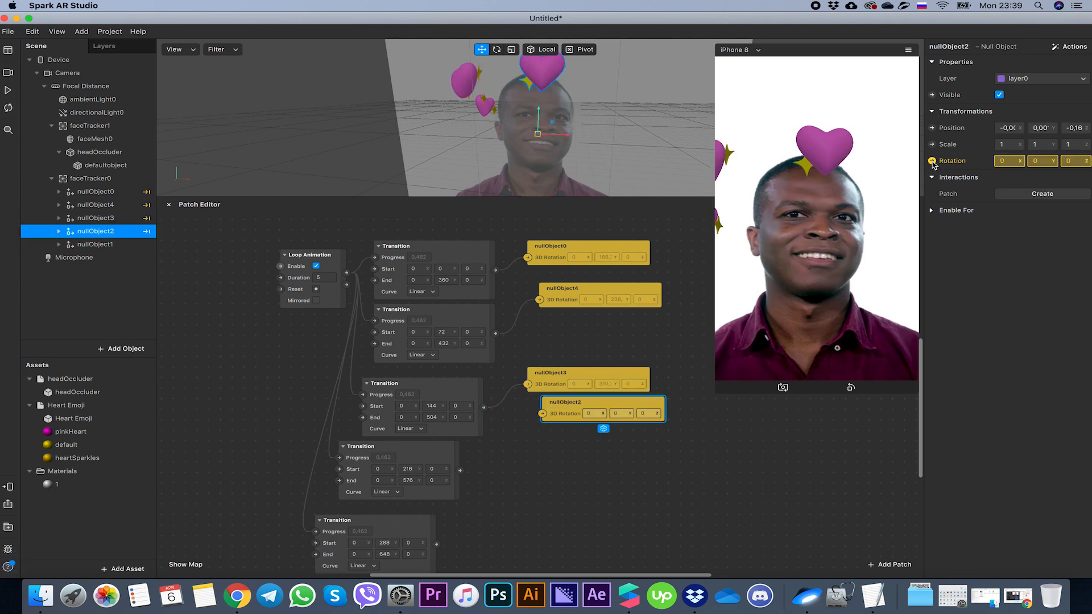
left_click(932, 161)
left_click_drag(591, 401, 531, 463)
left_click_drag(460, 470, 483, 468)
Create a rotation patch for nullObject1, place it beside the 288–648 Transition and connect that Transition to it
scroll(512, 399, "down", 5)
left_click(95, 244)
left_click(931, 161)
left_click_drag(594, 406, 510, 407)
left_click_drag(437, 414, 456, 412)
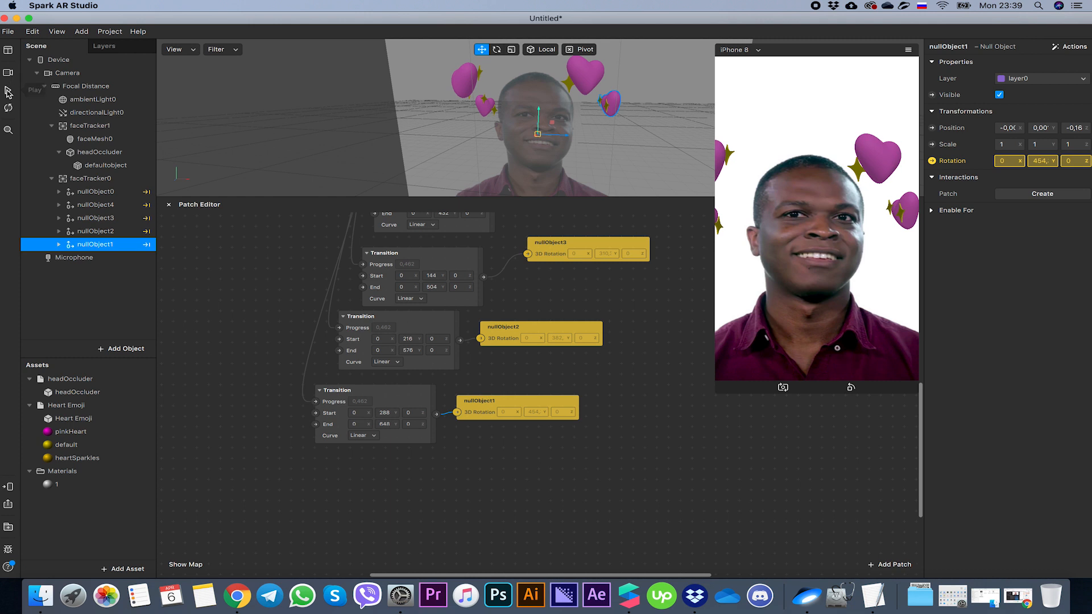